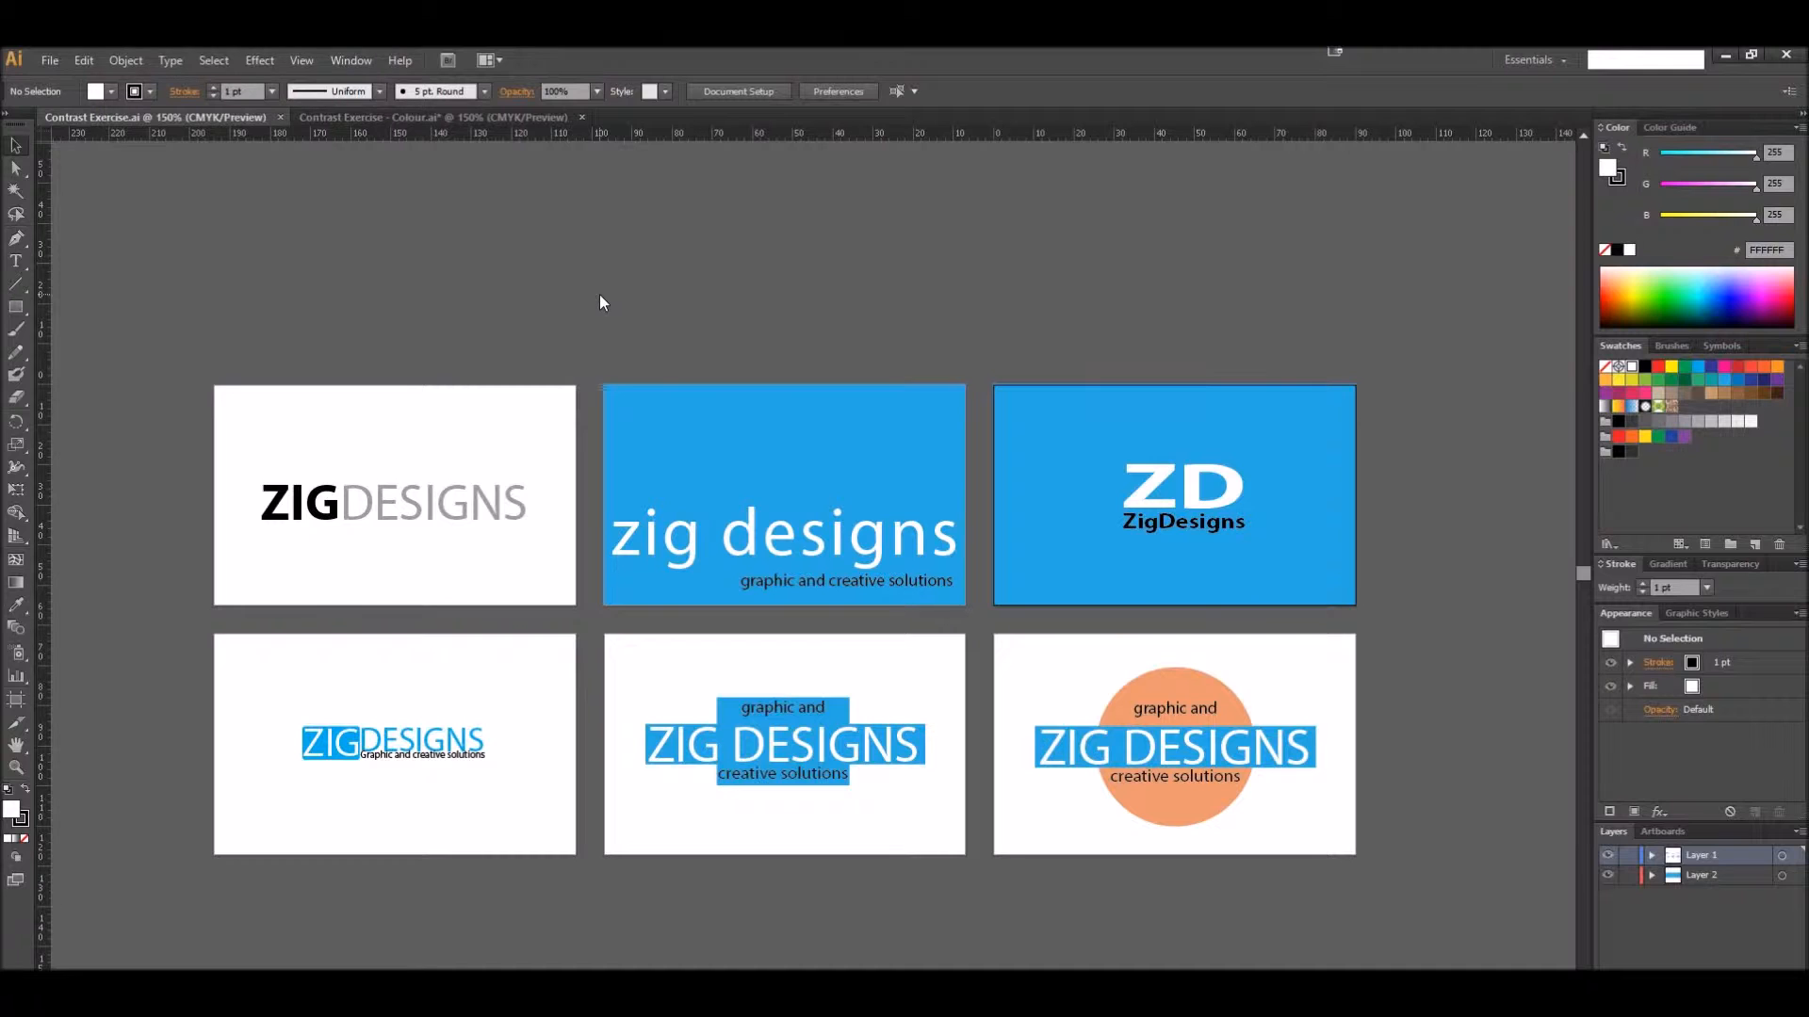
Start a new document based on the Print profile, with millimeters as its units
{"action": "left_click", "coordinate": [431, 117]}
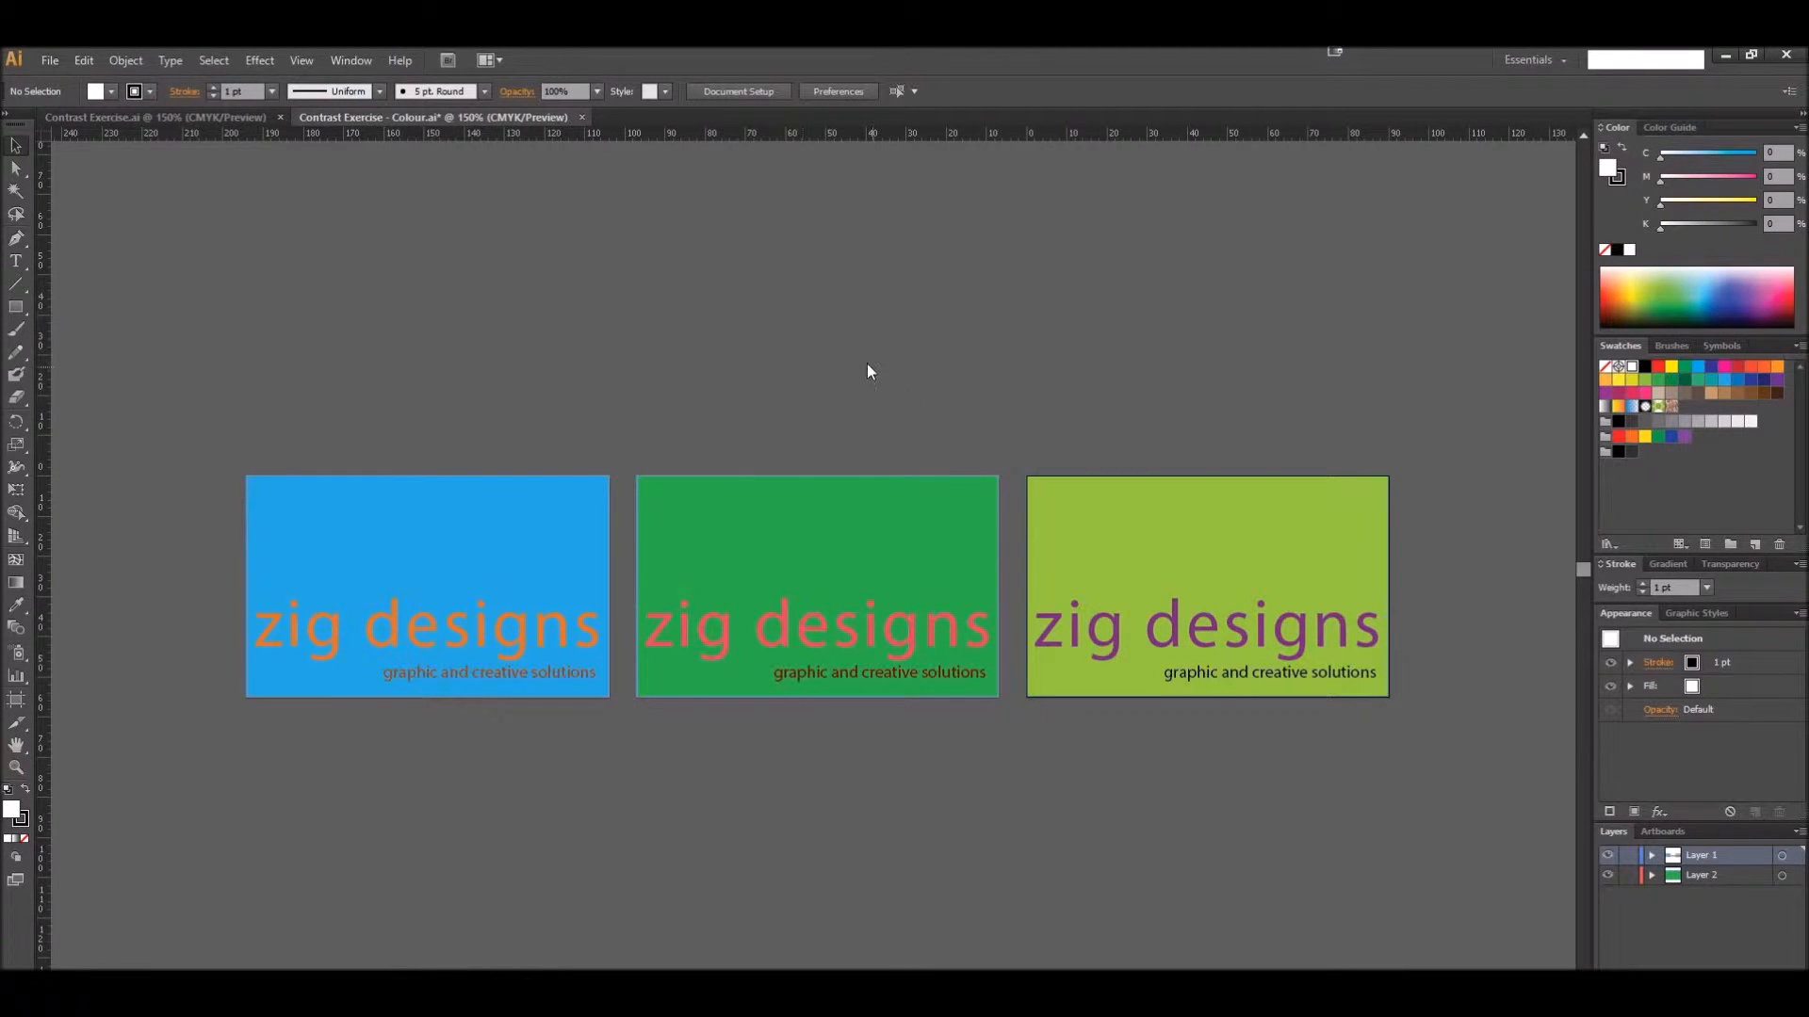
{"action": "left_click", "coordinate": [41, 62]}
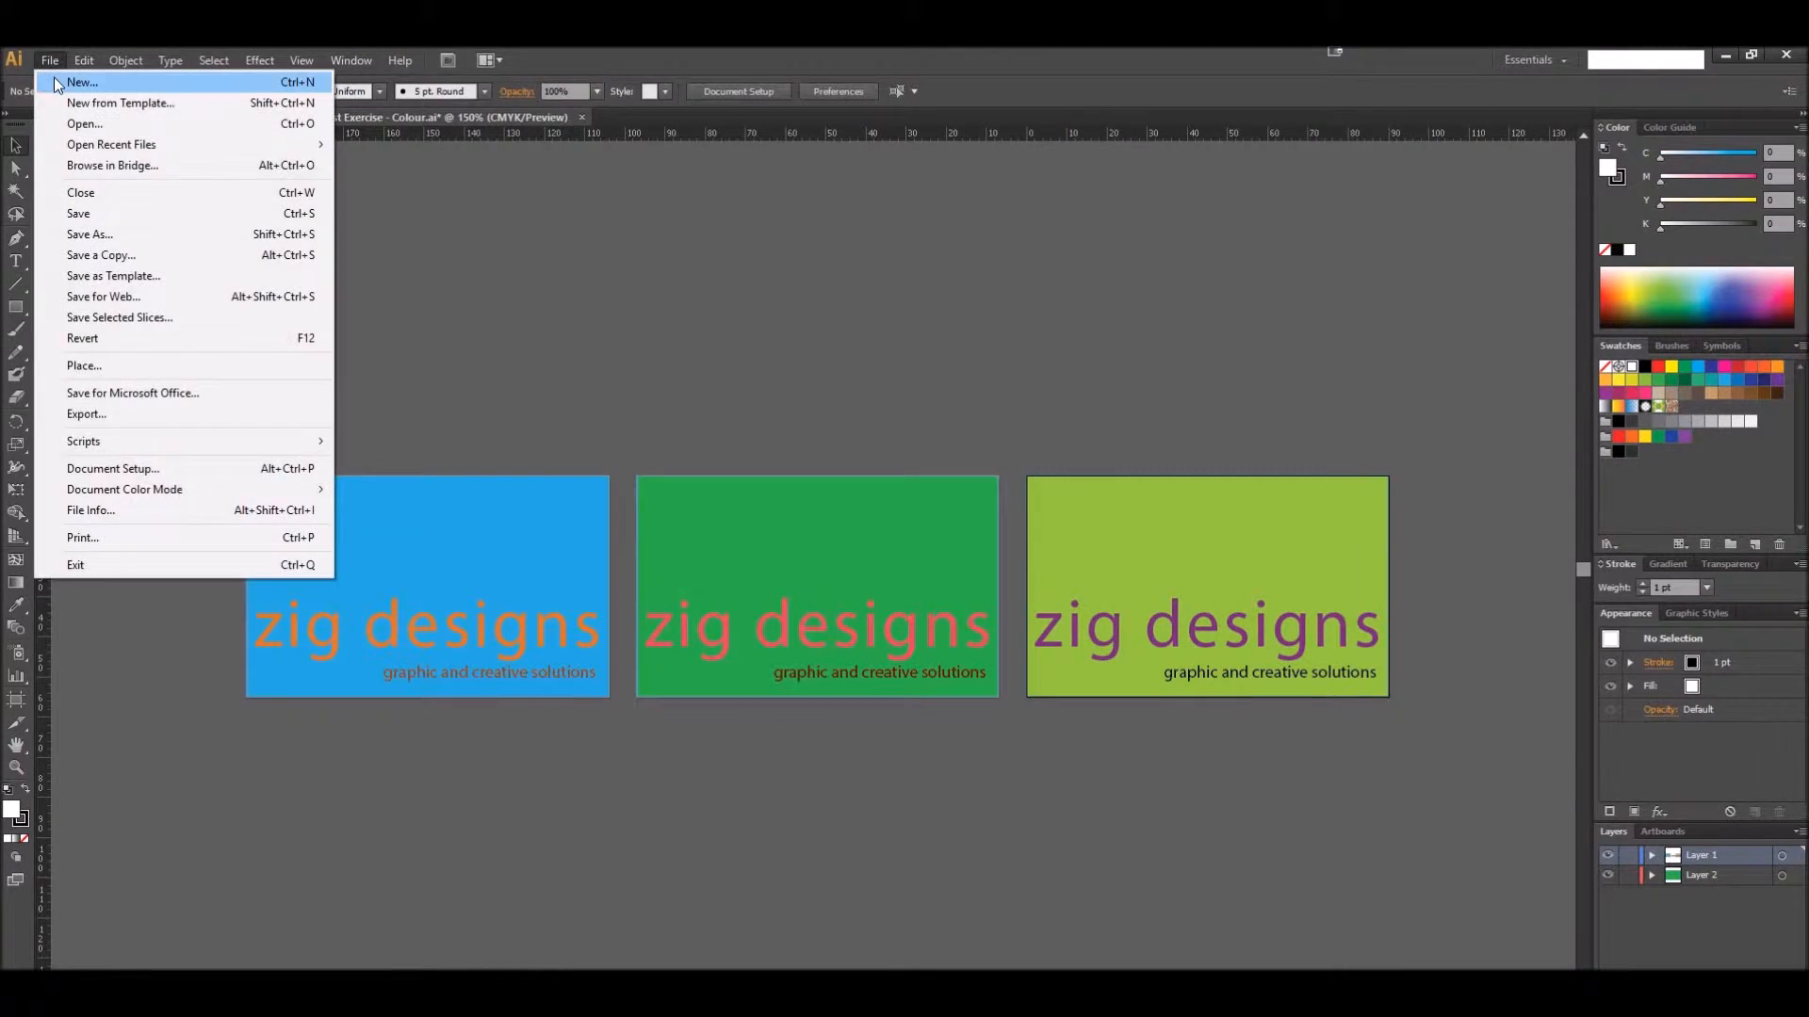
{"action": "left_click", "coordinate": [71, 77]}
{"action": "left_click", "coordinate": [650, 367]}
{"action": "left_click", "coordinate": [667, 411]}
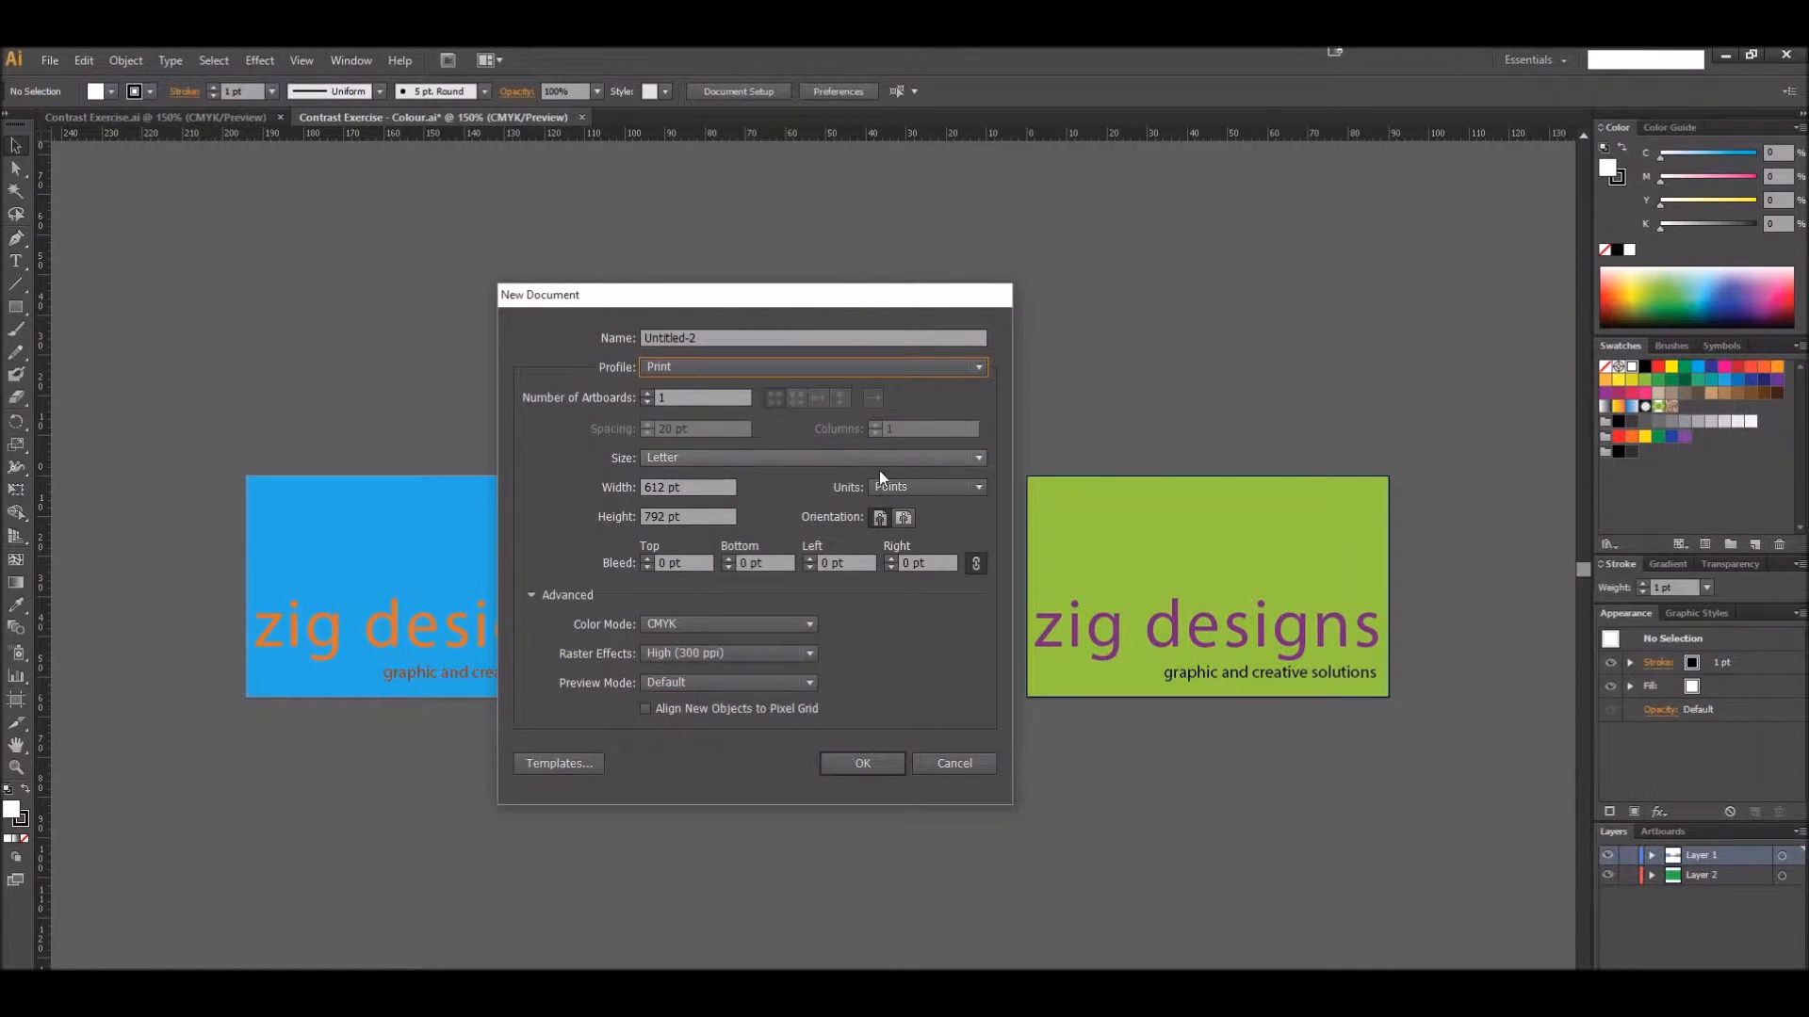
{"action": "left_click", "coordinate": [938, 484]}
{"action": "left_click", "coordinate": [906, 569]}
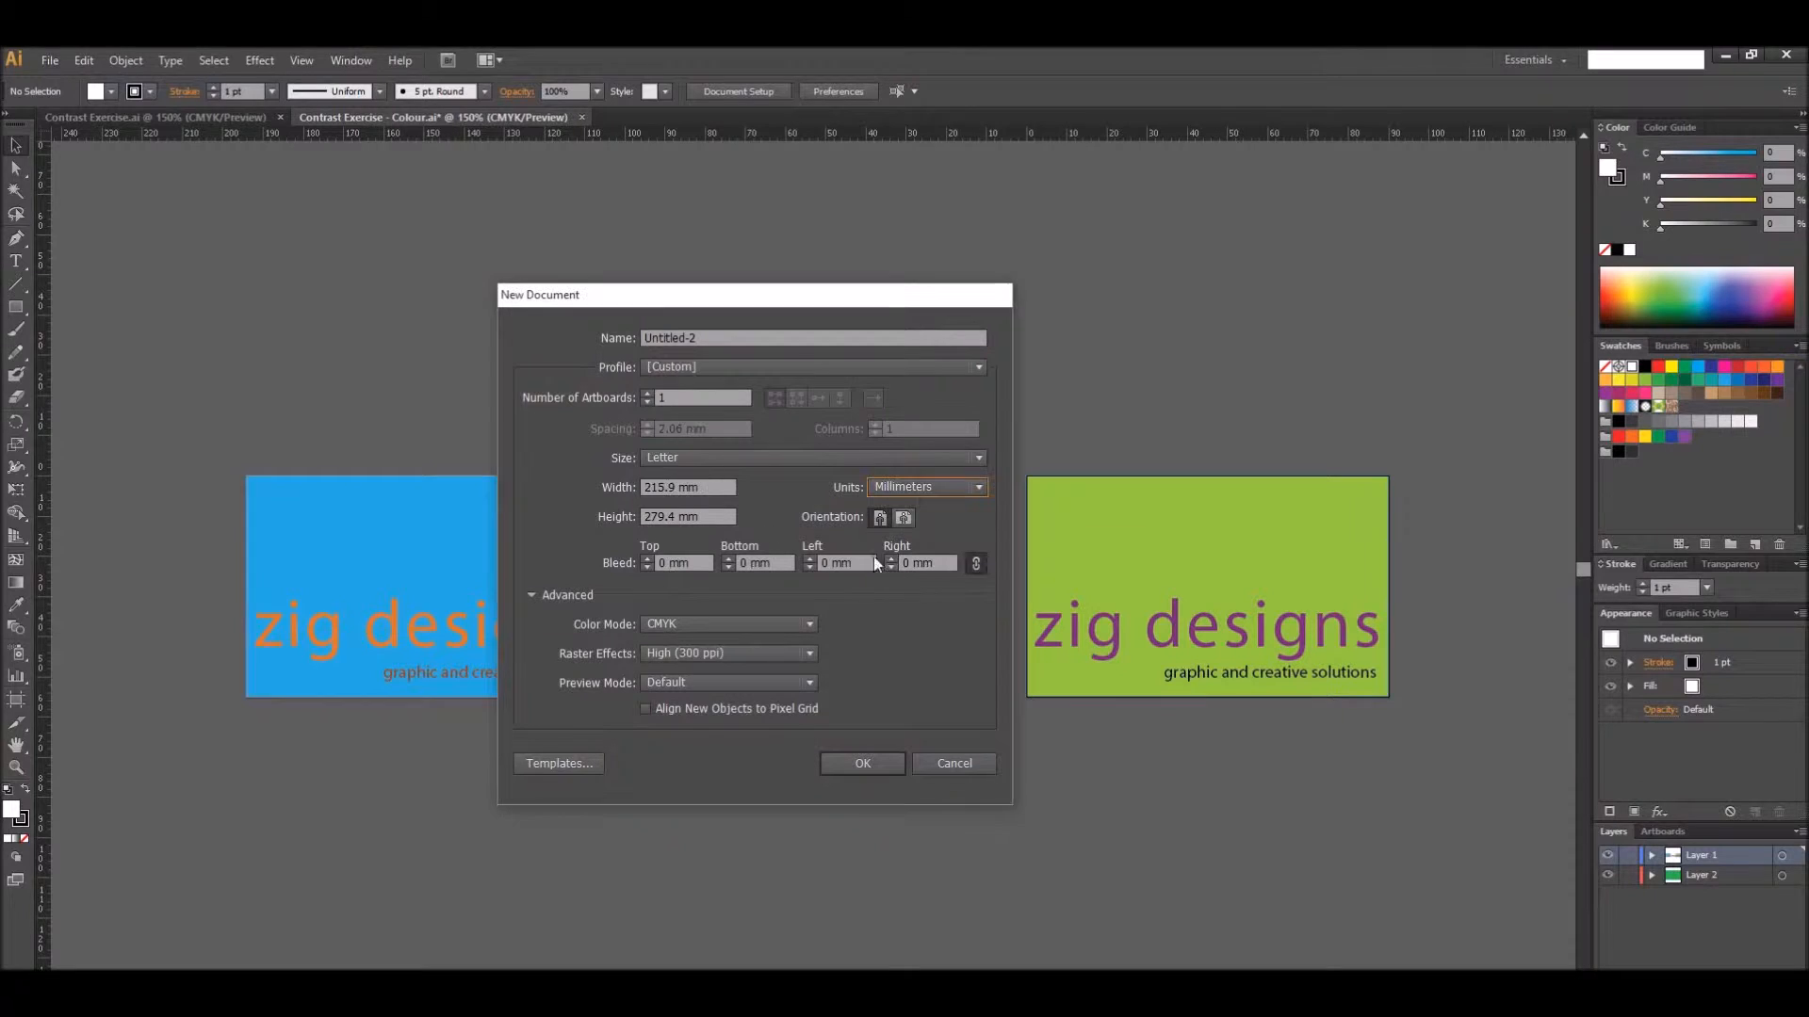
Set the new document's artboard size to 90 mm wide by 55 mm high, with 3 artboards
{"action": "left_click_drag", "start_coordinate": [718, 488], "coordinate": [614, 490]}
{"action": "type", "text": "90"}
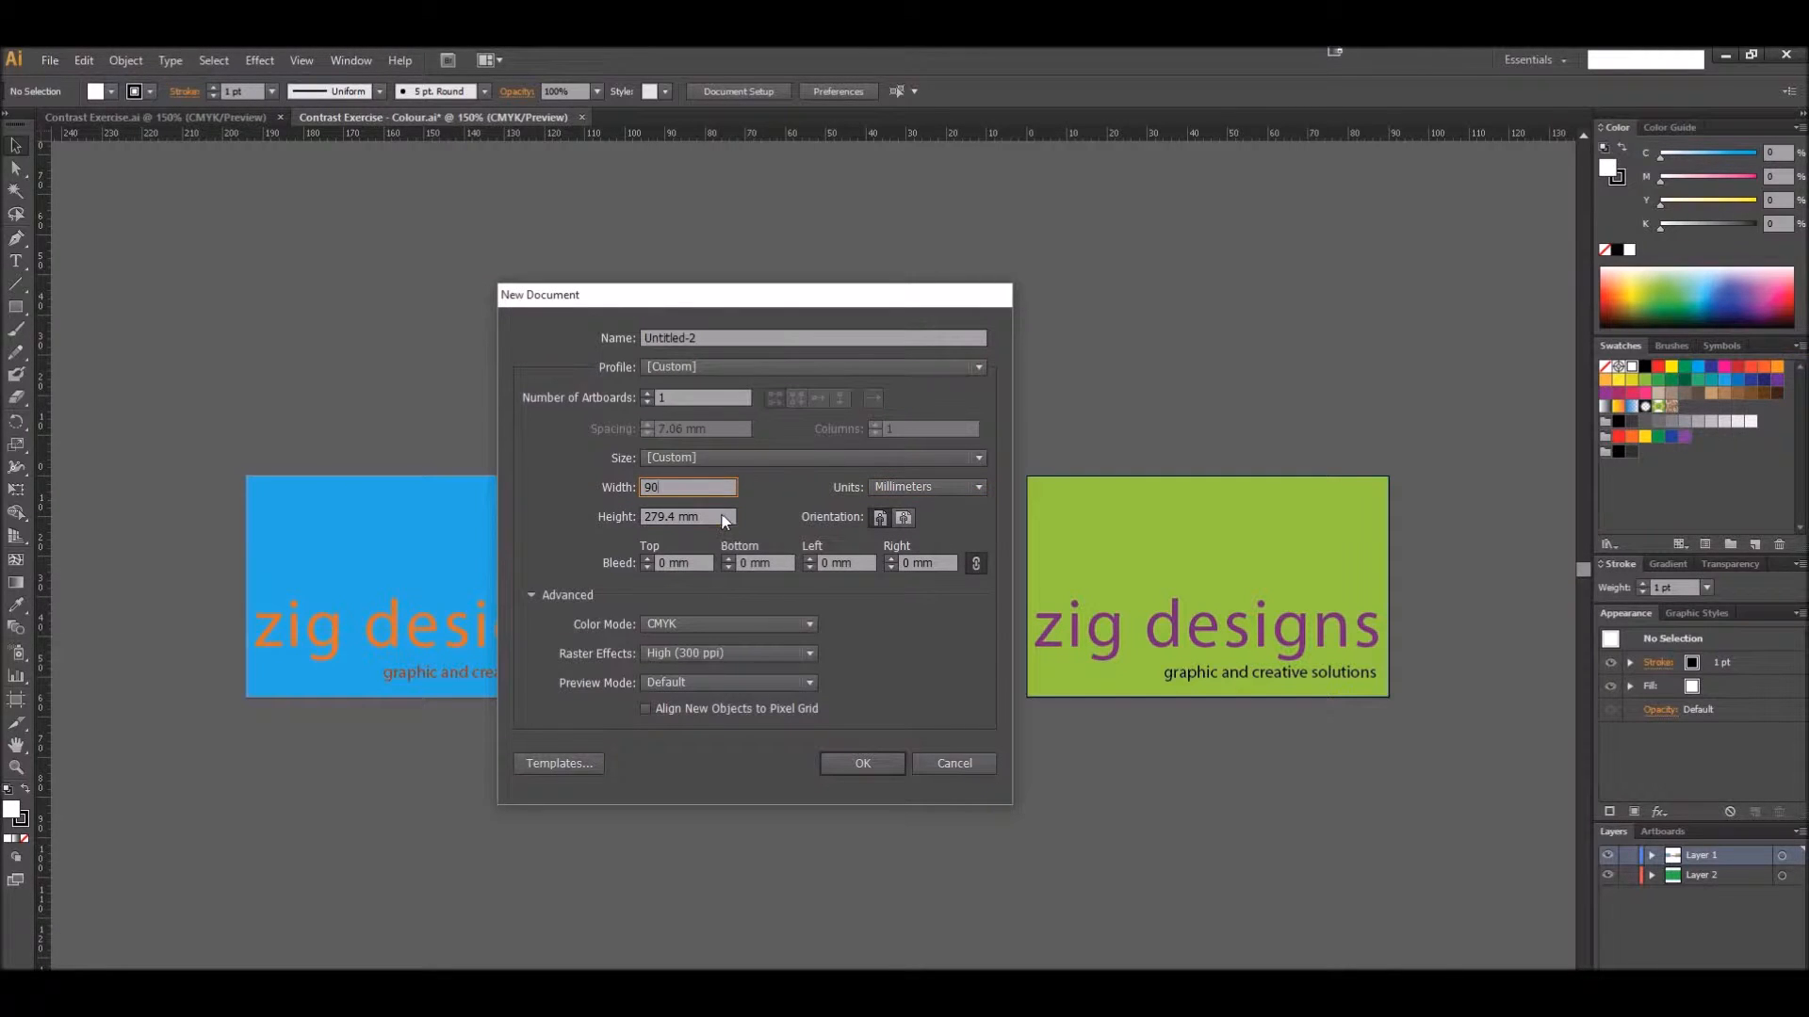
{"action": "left_click_drag", "start_coordinate": [678, 517], "coordinate": [577, 505]}
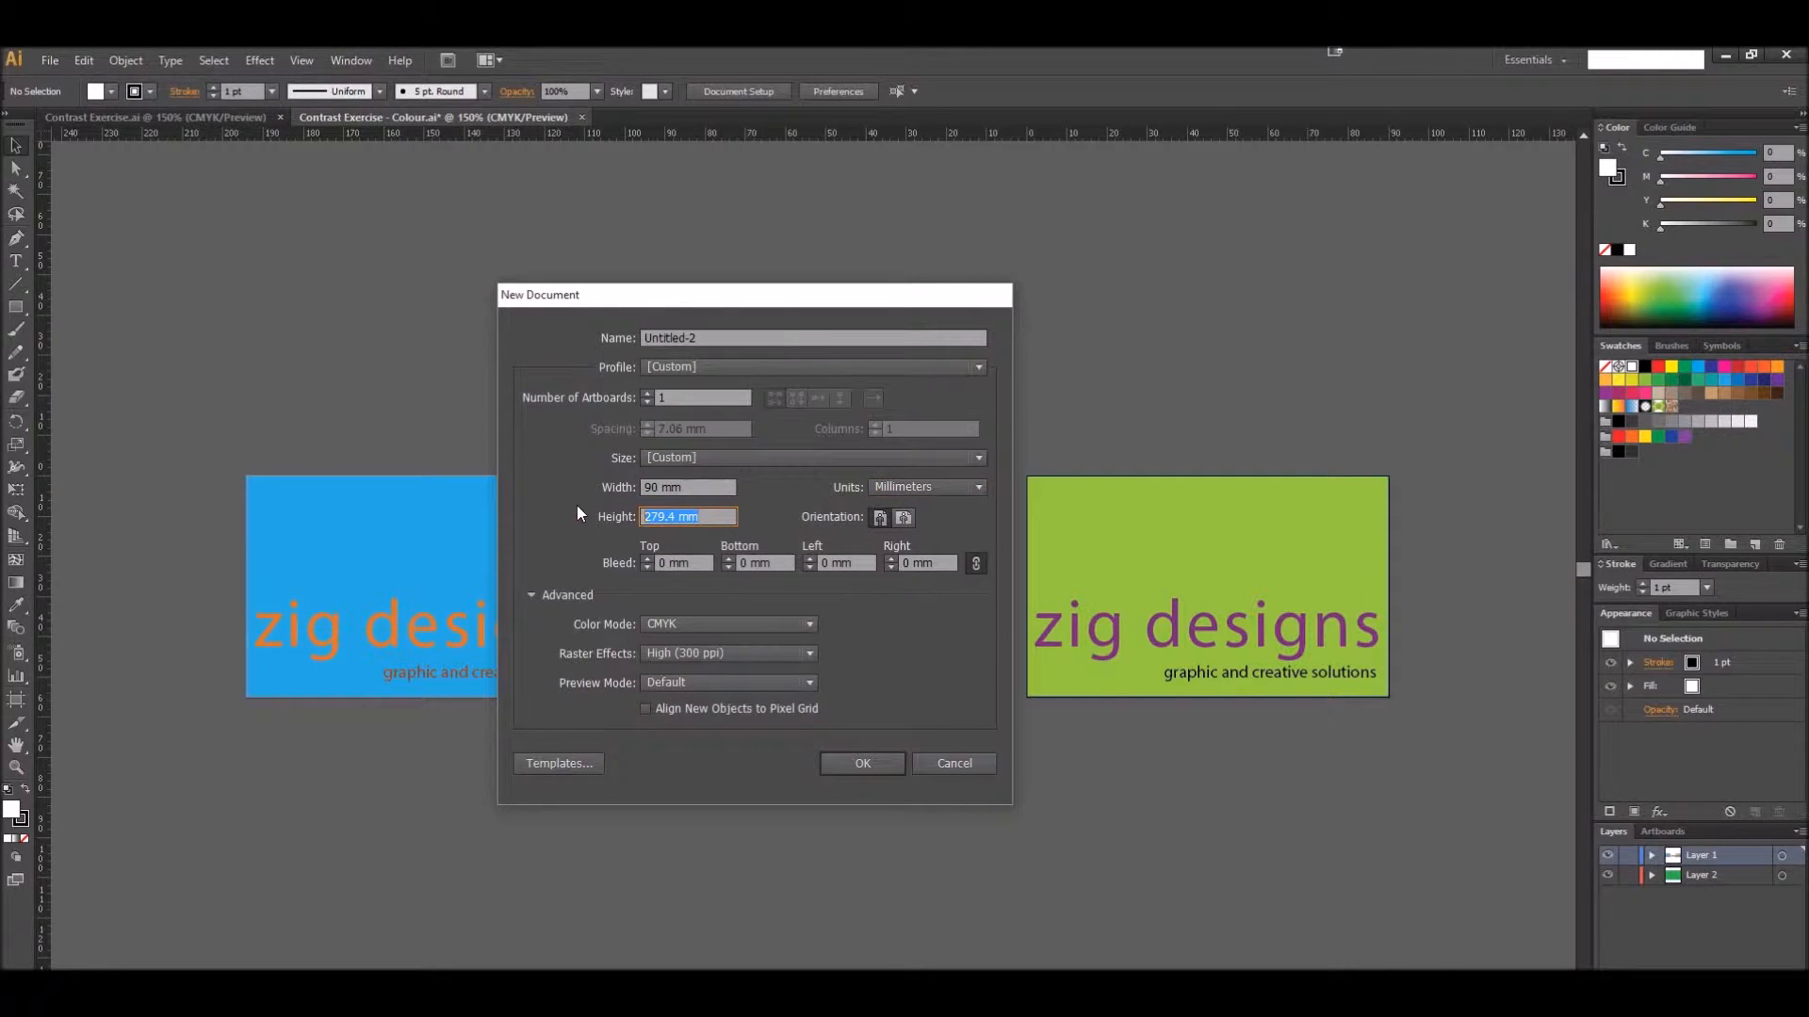
{"action": "type", "text": "55"}
{"action": "left_click", "coordinate": [648, 393]}
{"action": "left_click", "coordinate": [648, 393]}
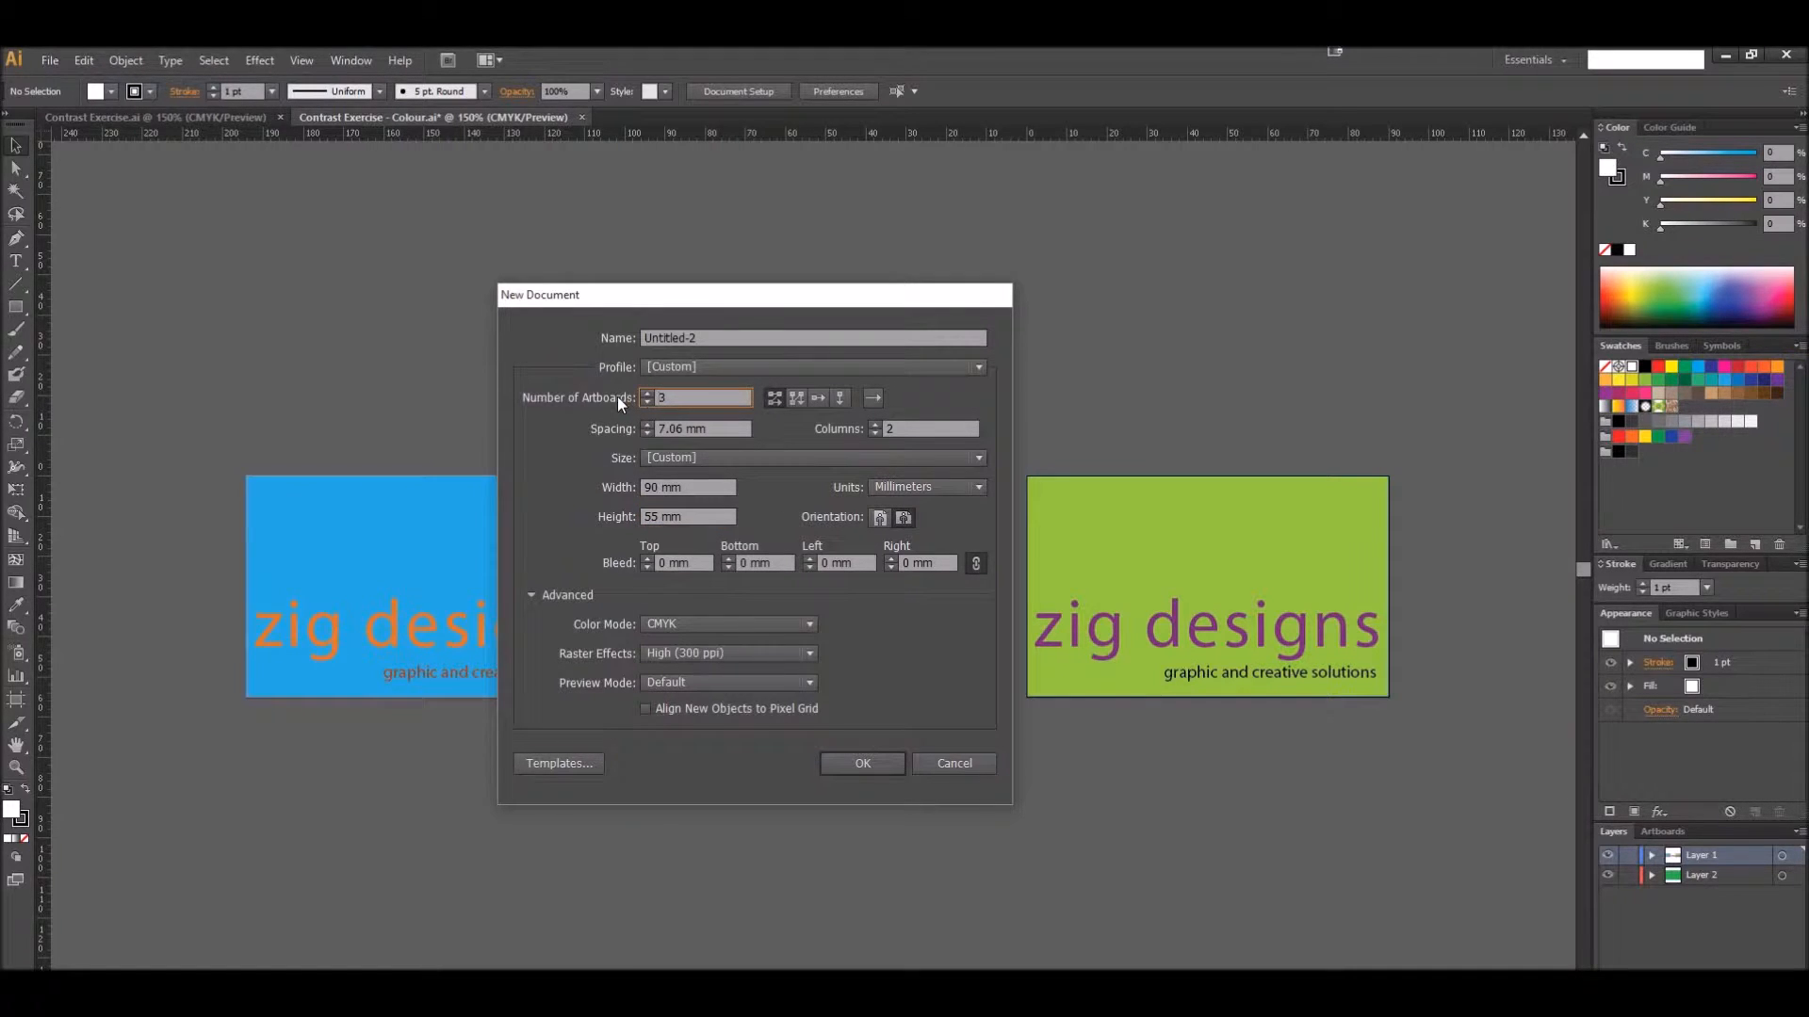
Name the new document "Zig Designs Contrast" and create it
{"action": "left_click_drag", "start_coordinate": [728, 342], "coordinate": [584, 336]}
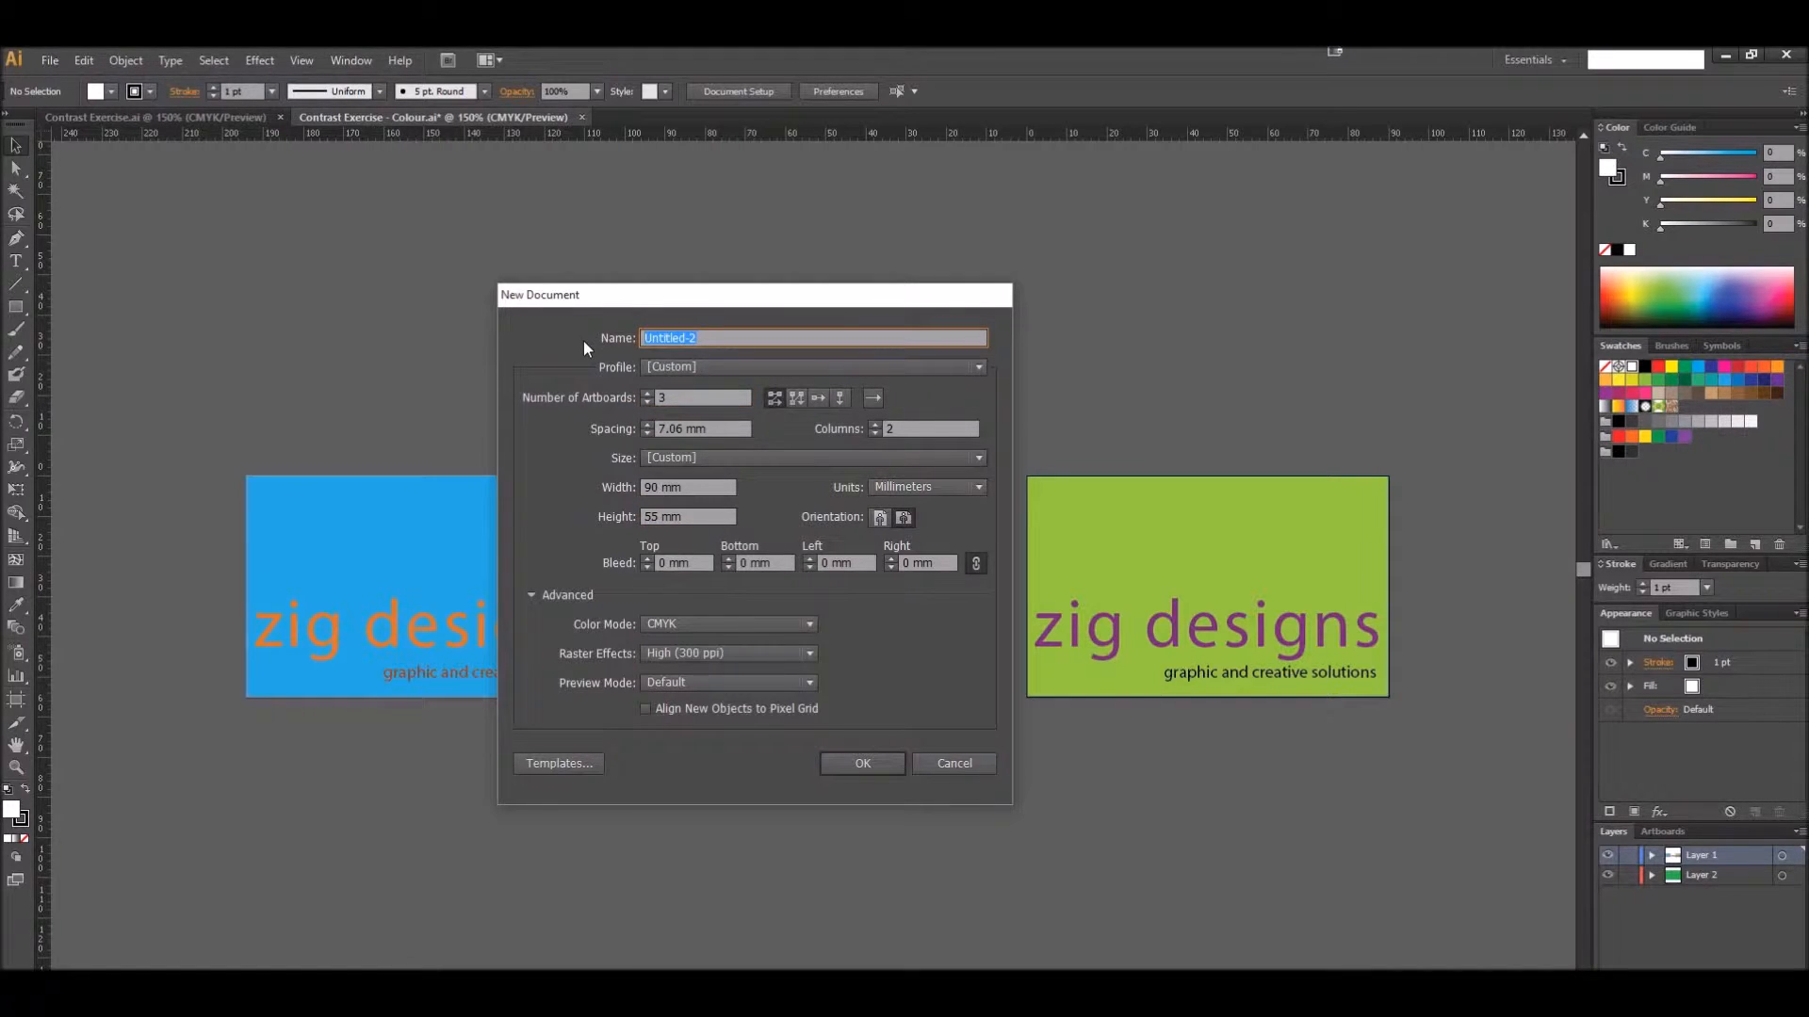
{"action": "type", "text": "Zig Designs Contrast"}
{"action": "left_click", "coordinate": [865, 765]}
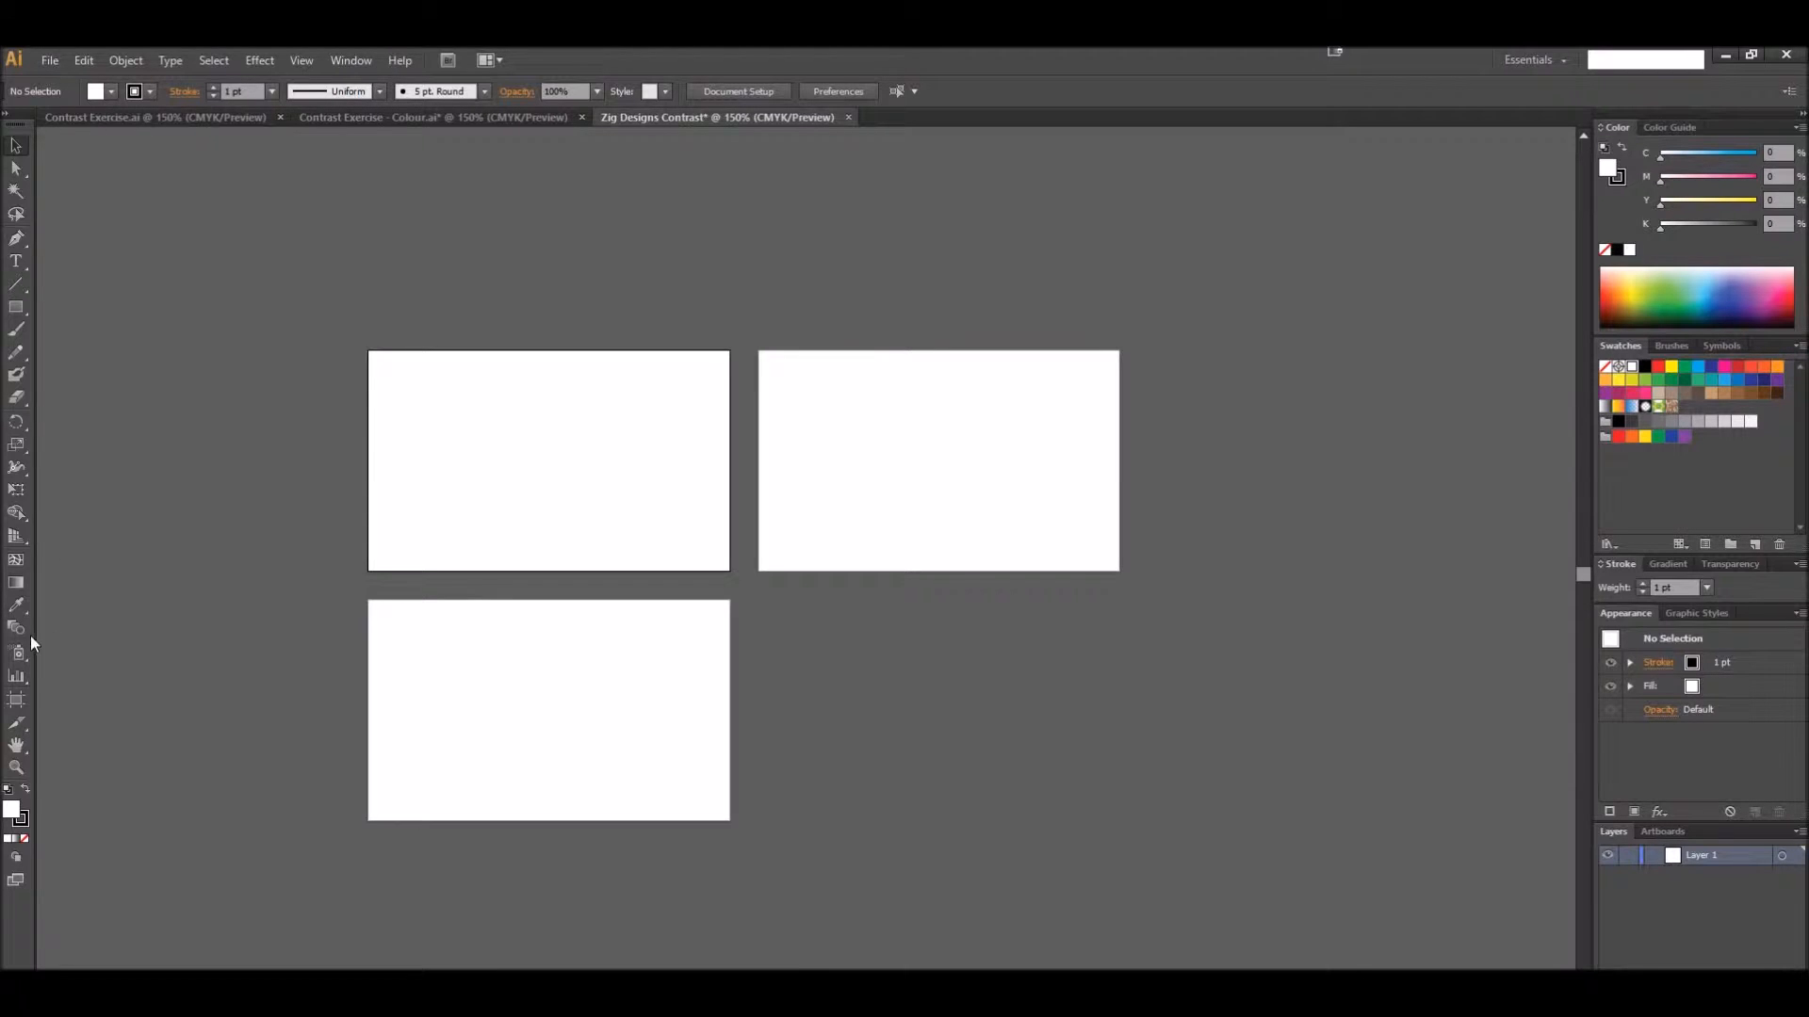
Move Artboard 3 beside Artboard 2 so that all three artboards form one horizontal row
{"action": "left_click", "coordinate": [15, 702]}
{"action": "left_click", "coordinate": [543, 722]}
{"action": "left_click_drag", "start_coordinate": [460, 716], "coordinate": [1216, 463]}
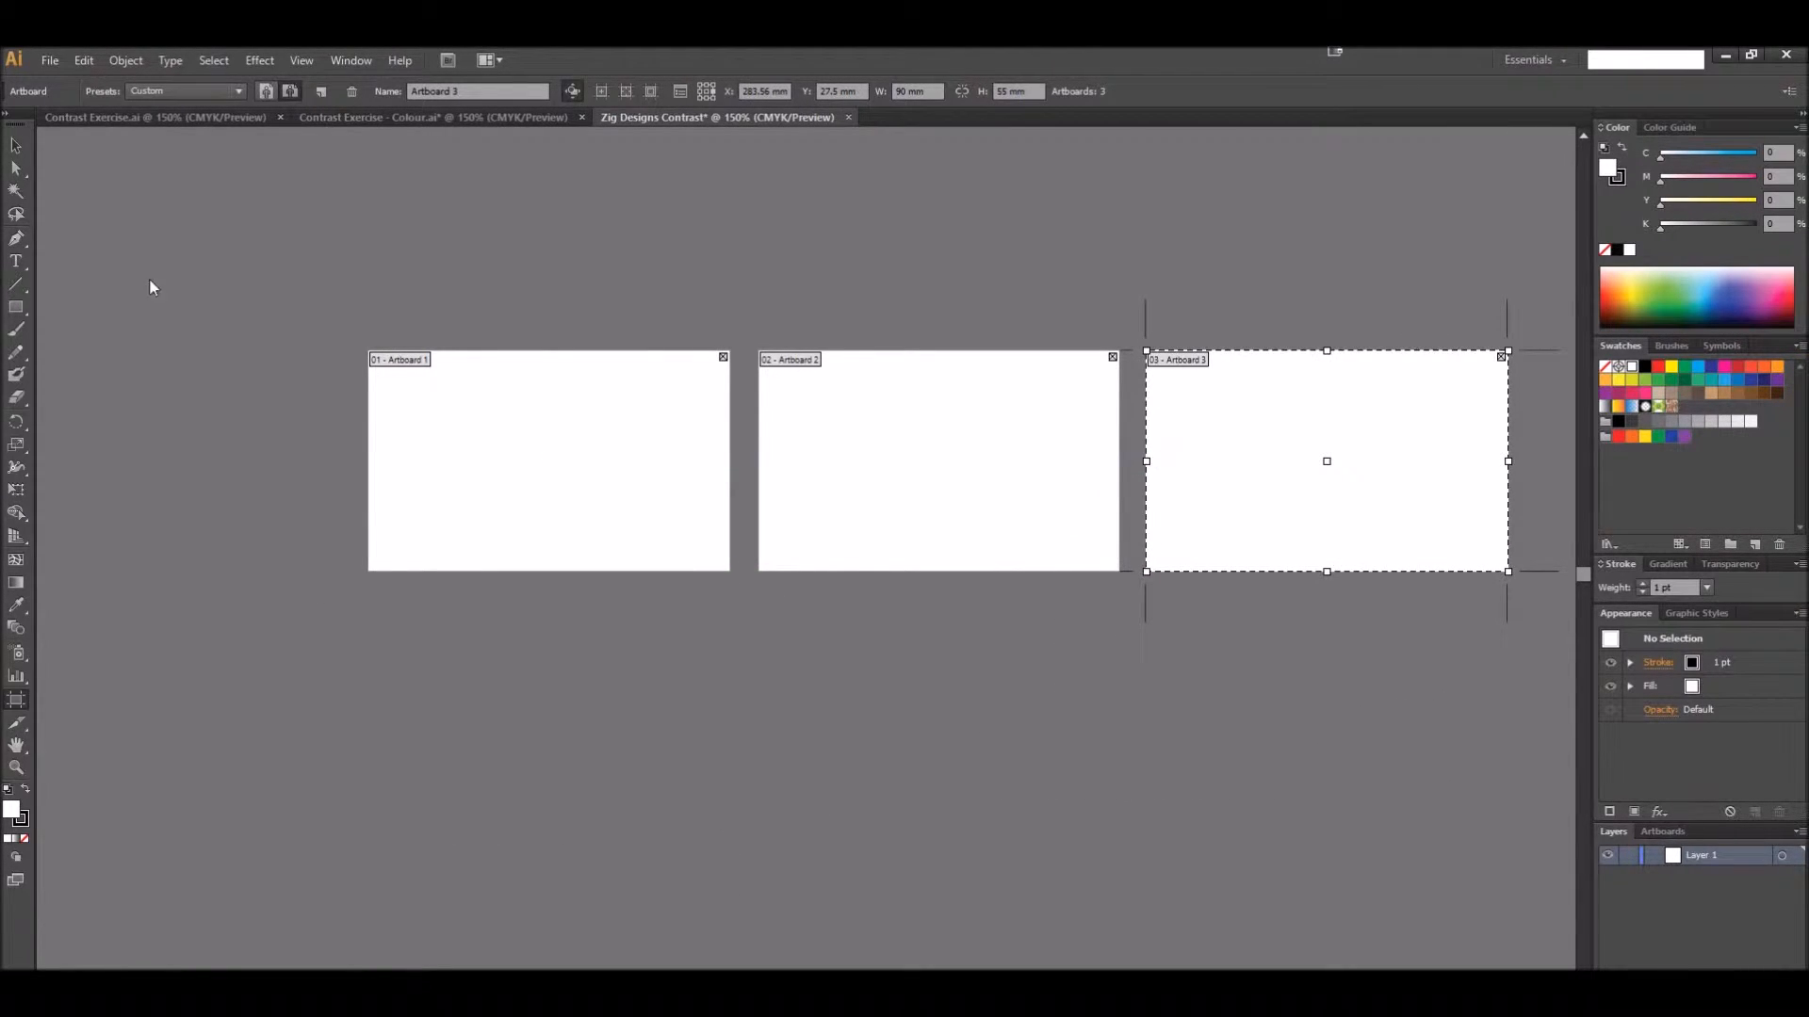
{"action": "left_click", "coordinate": [13, 146]}
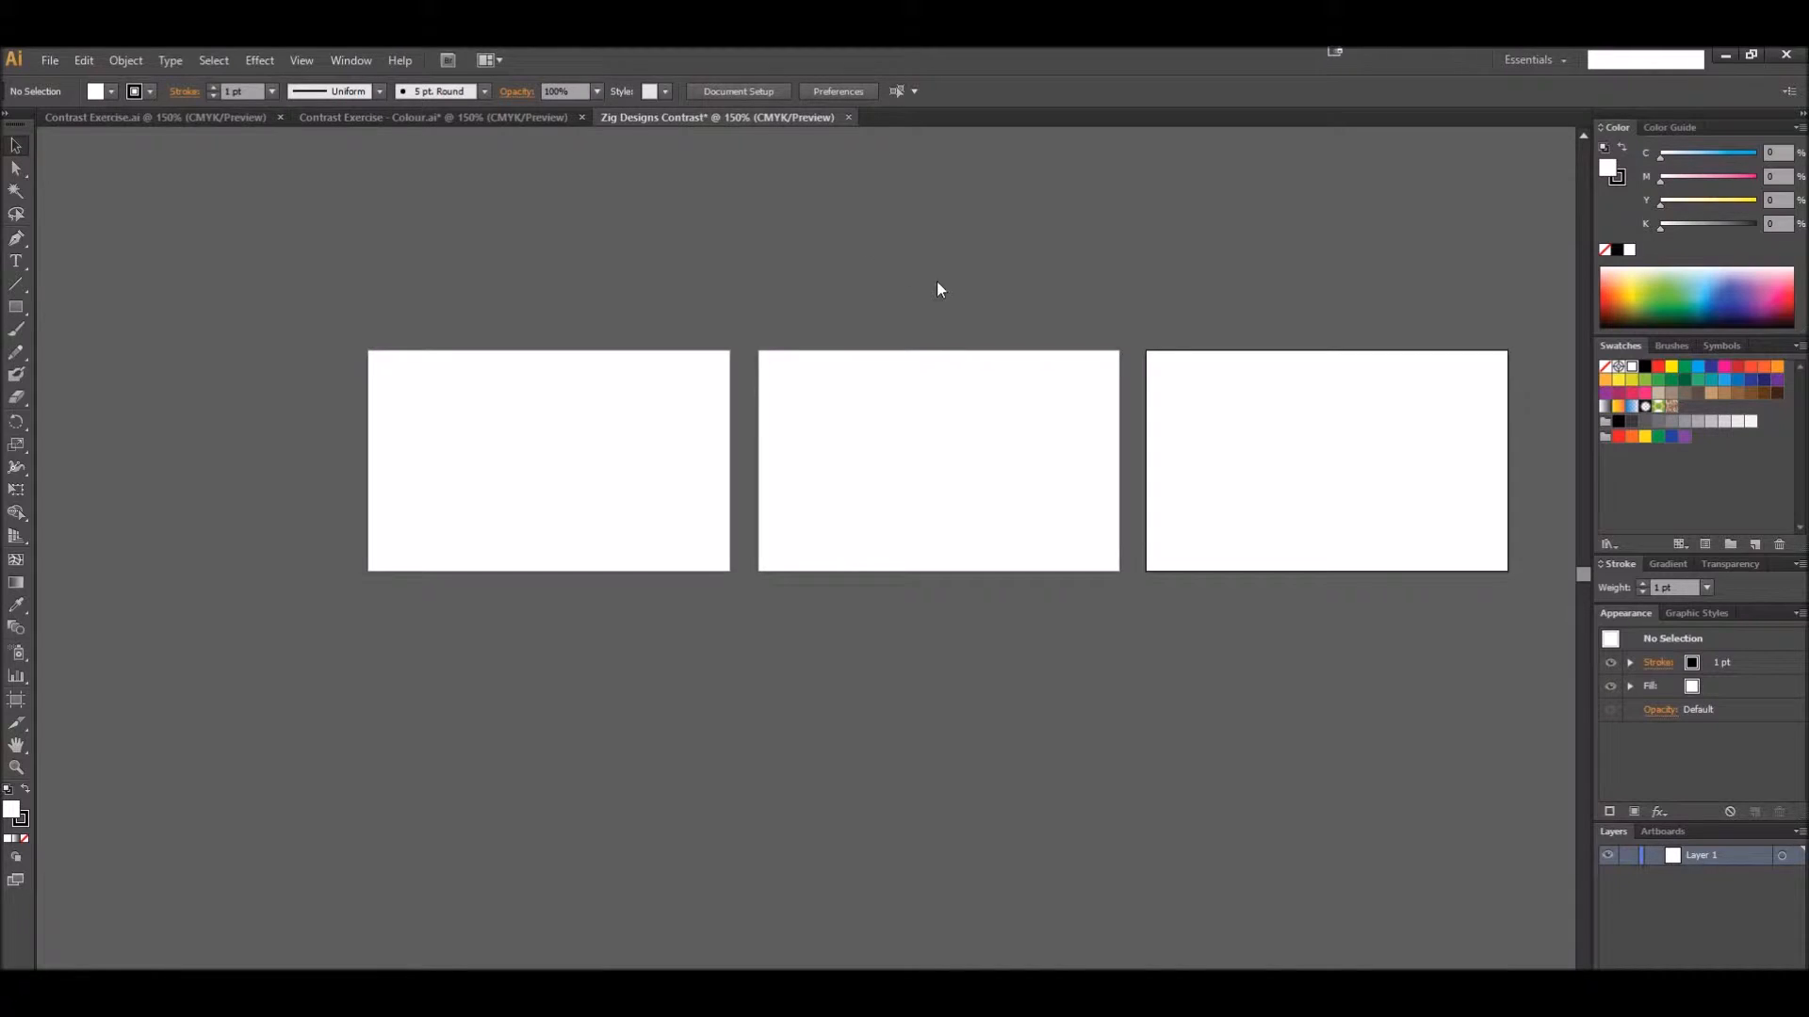
{"action": "left_click_drag", "start_coordinate": [954, 279], "coordinate": [768, 413]}
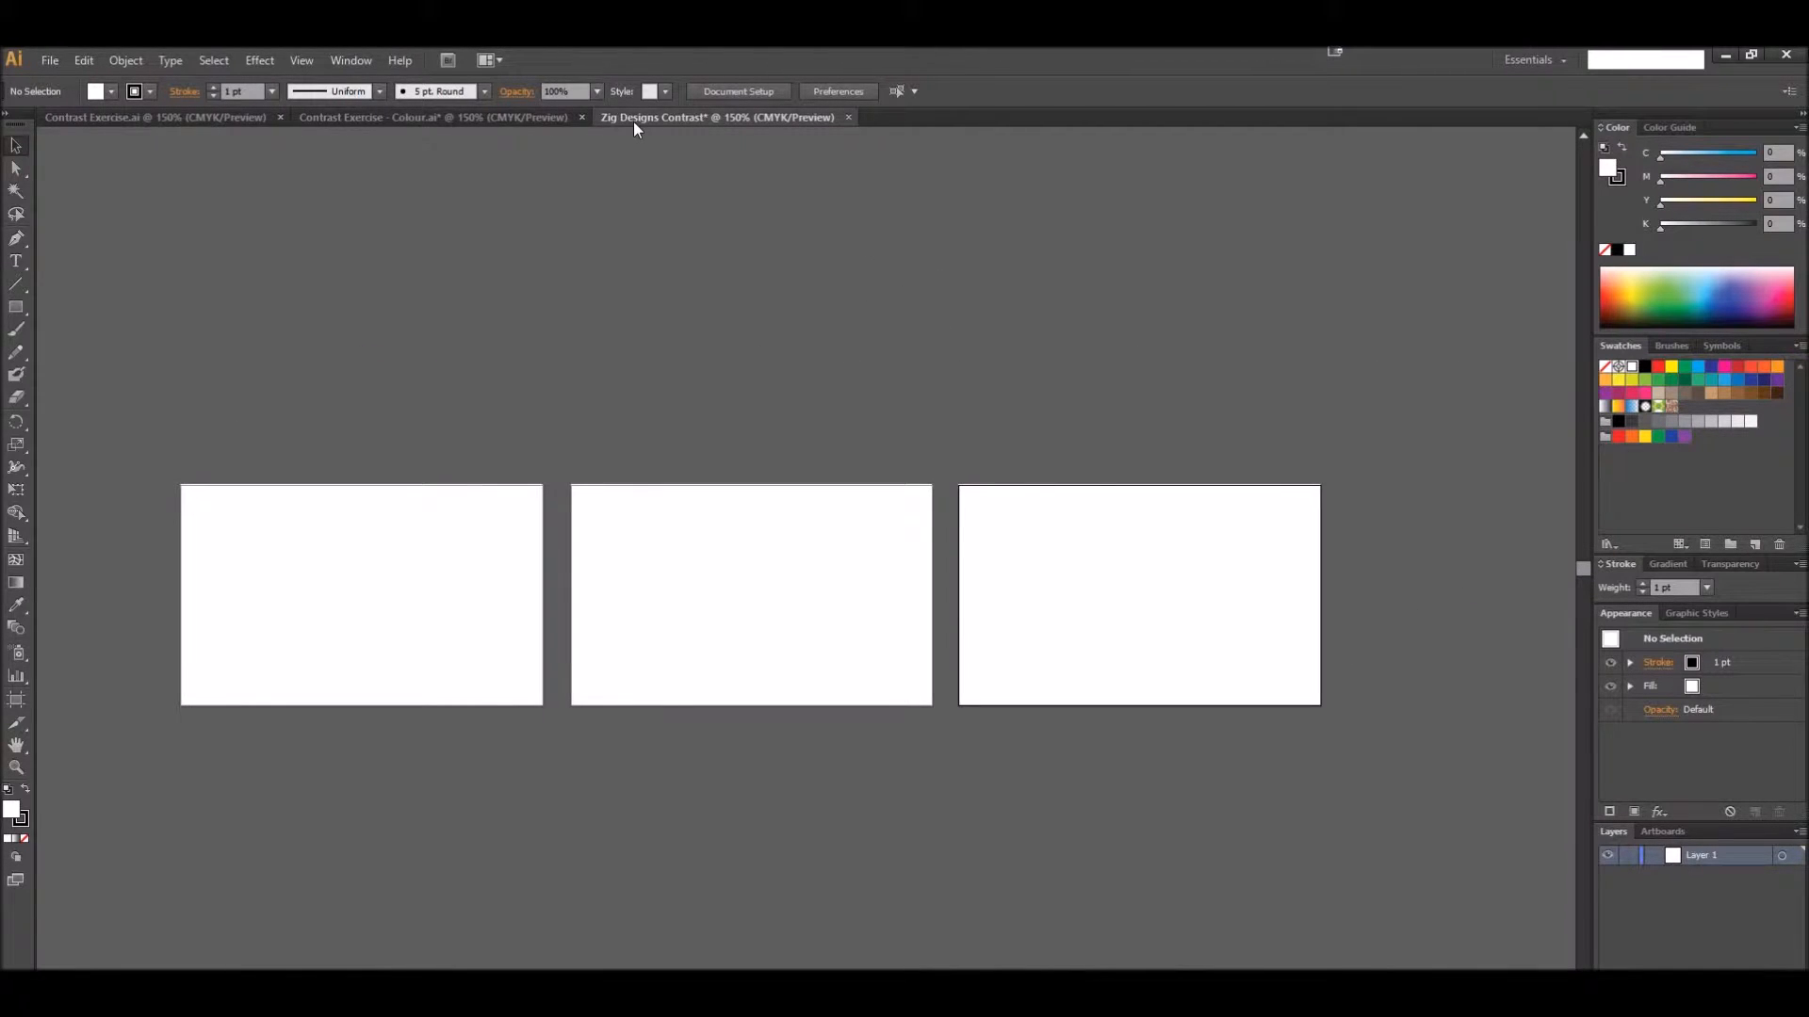
Copy the blue "zig designs" card with its tagline from Contrast Exercise.ai and return to the Zig Designs Contrast document
{"action": "left_click", "coordinate": [202, 120]}
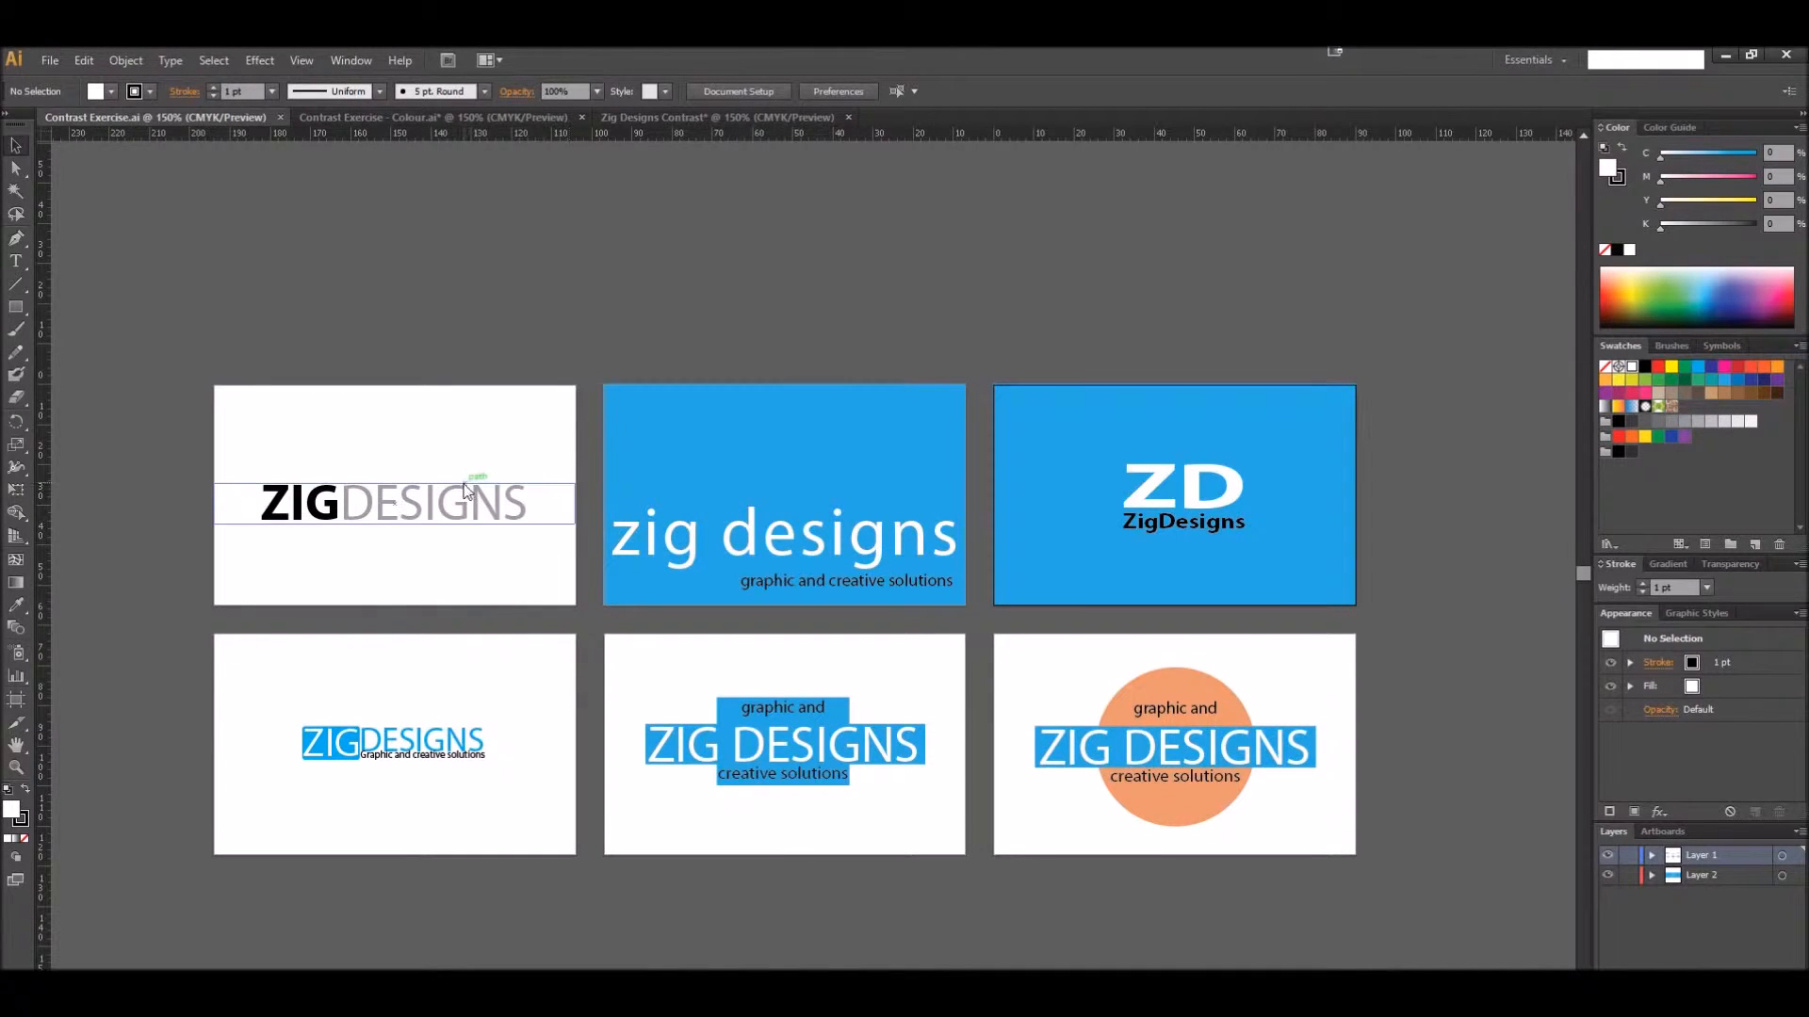
{"action": "key", "text": "ctrl"}
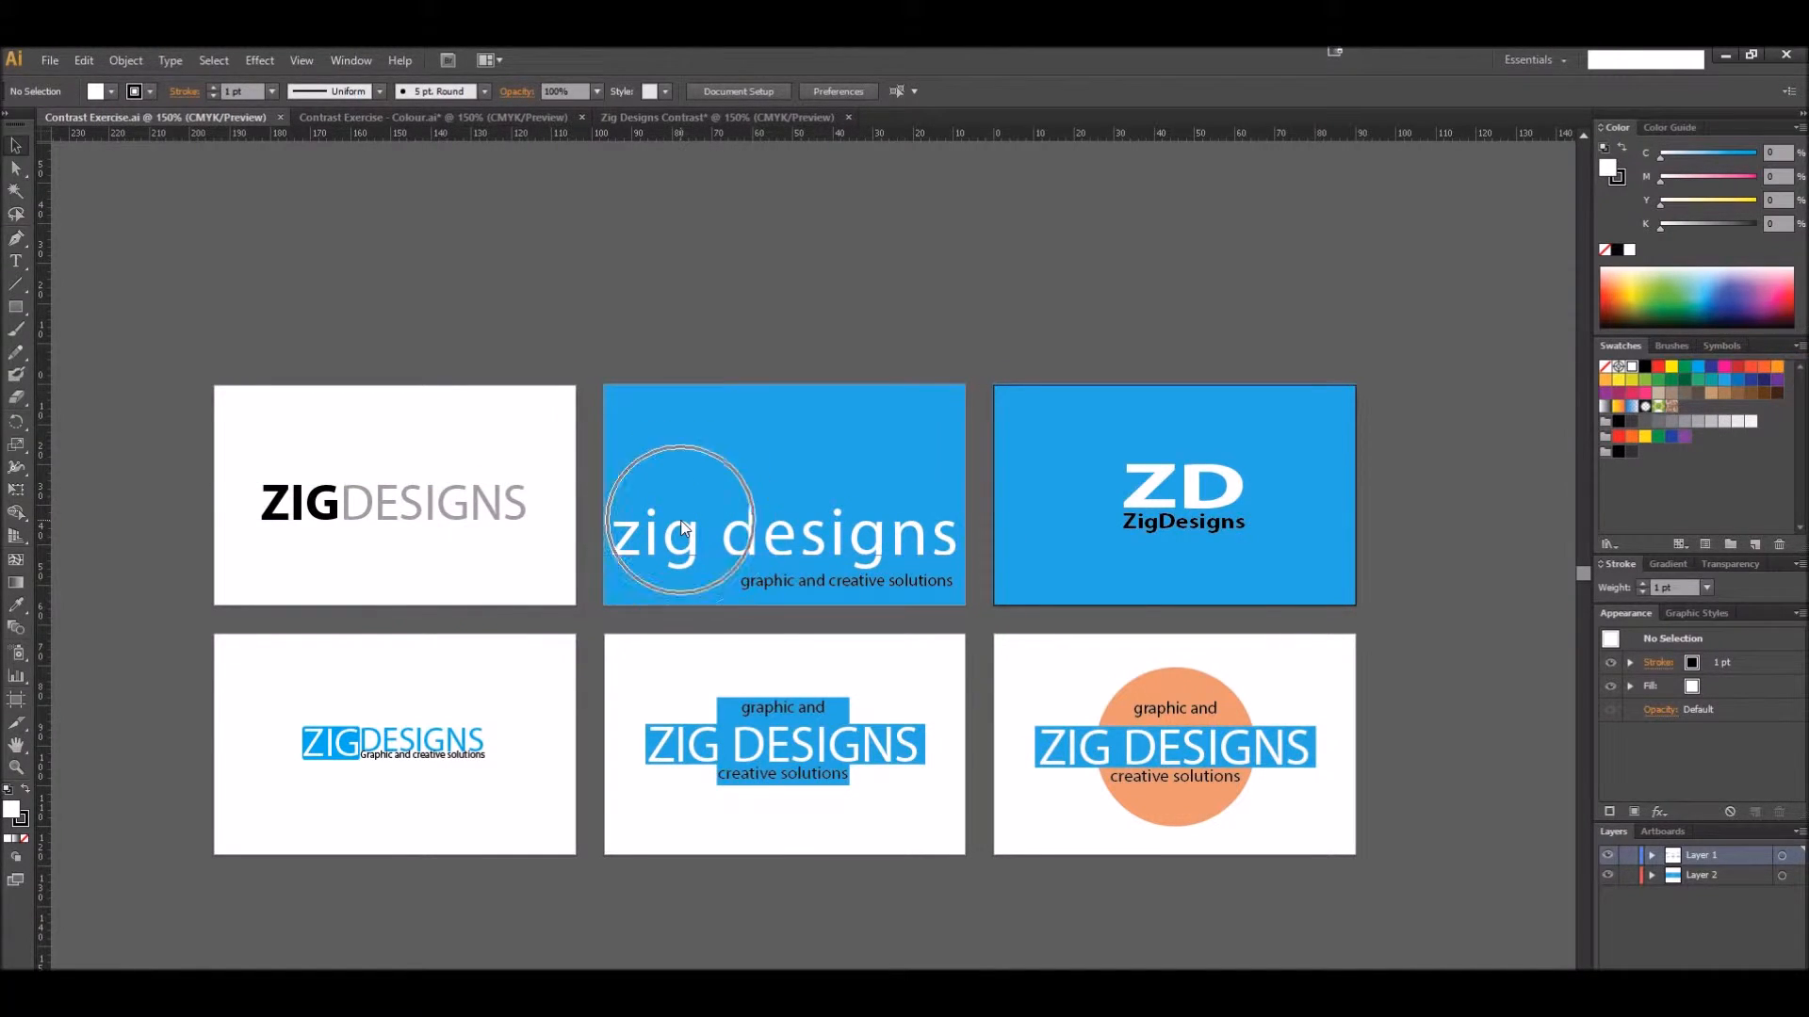
{"action": "left_click_drag", "start_coordinate": [997, 612], "coordinate": [974, 620]}
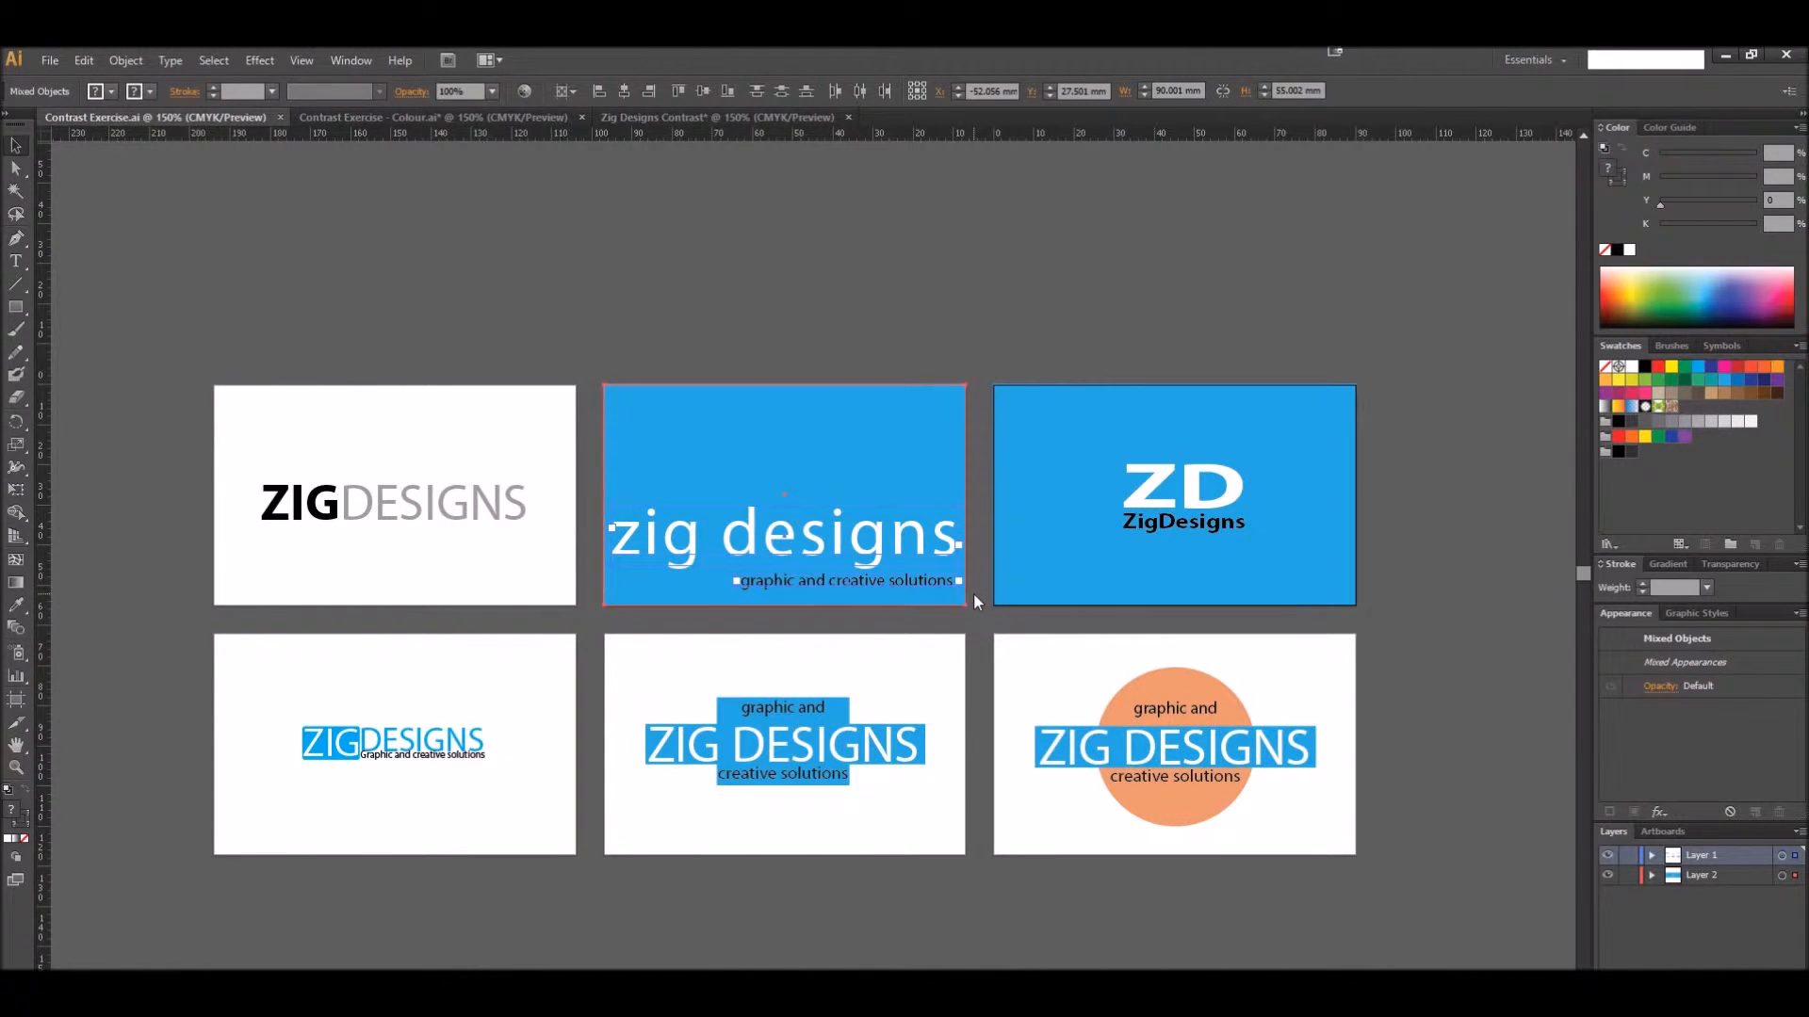
{"action": "left_click", "coordinate": [656, 117]}
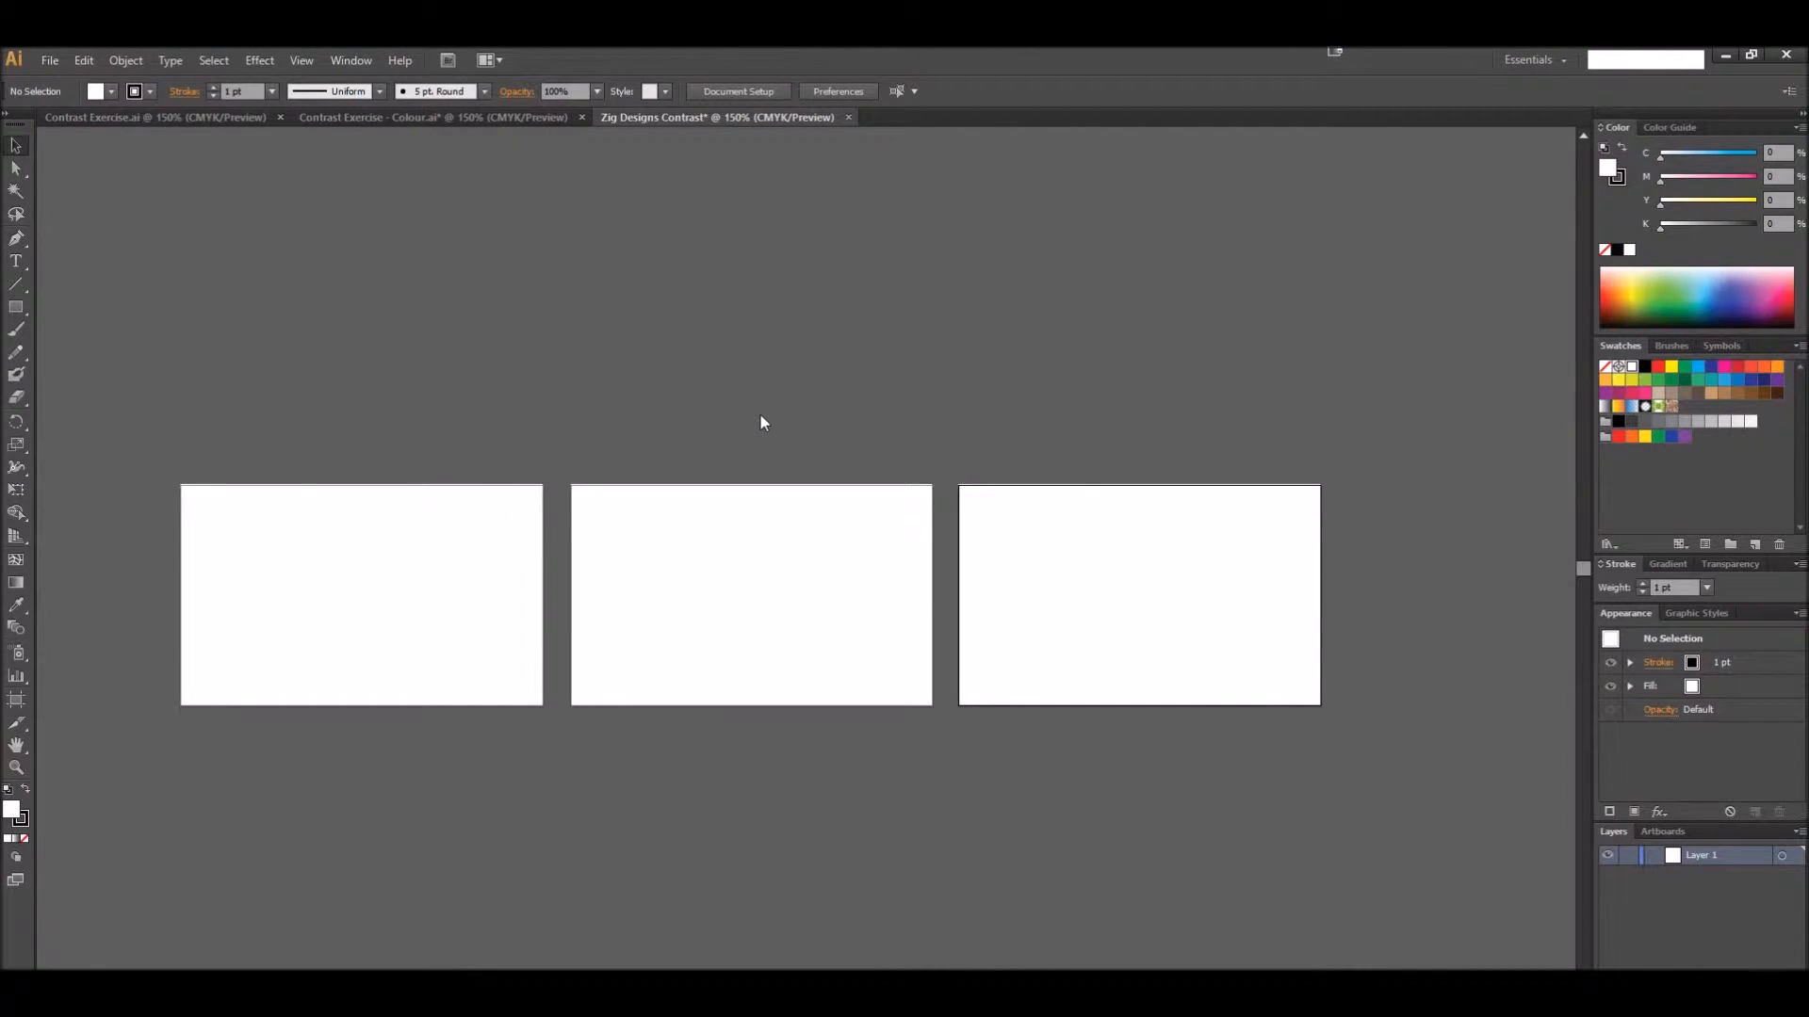
Paste the blue card onto the first artboard and place duplicates of it on the second and third artboards
{"action": "key", "text": "ctrl+v"}
{"action": "left_click_drag", "start_coordinate": [822, 544], "coordinate": [421, 570]}
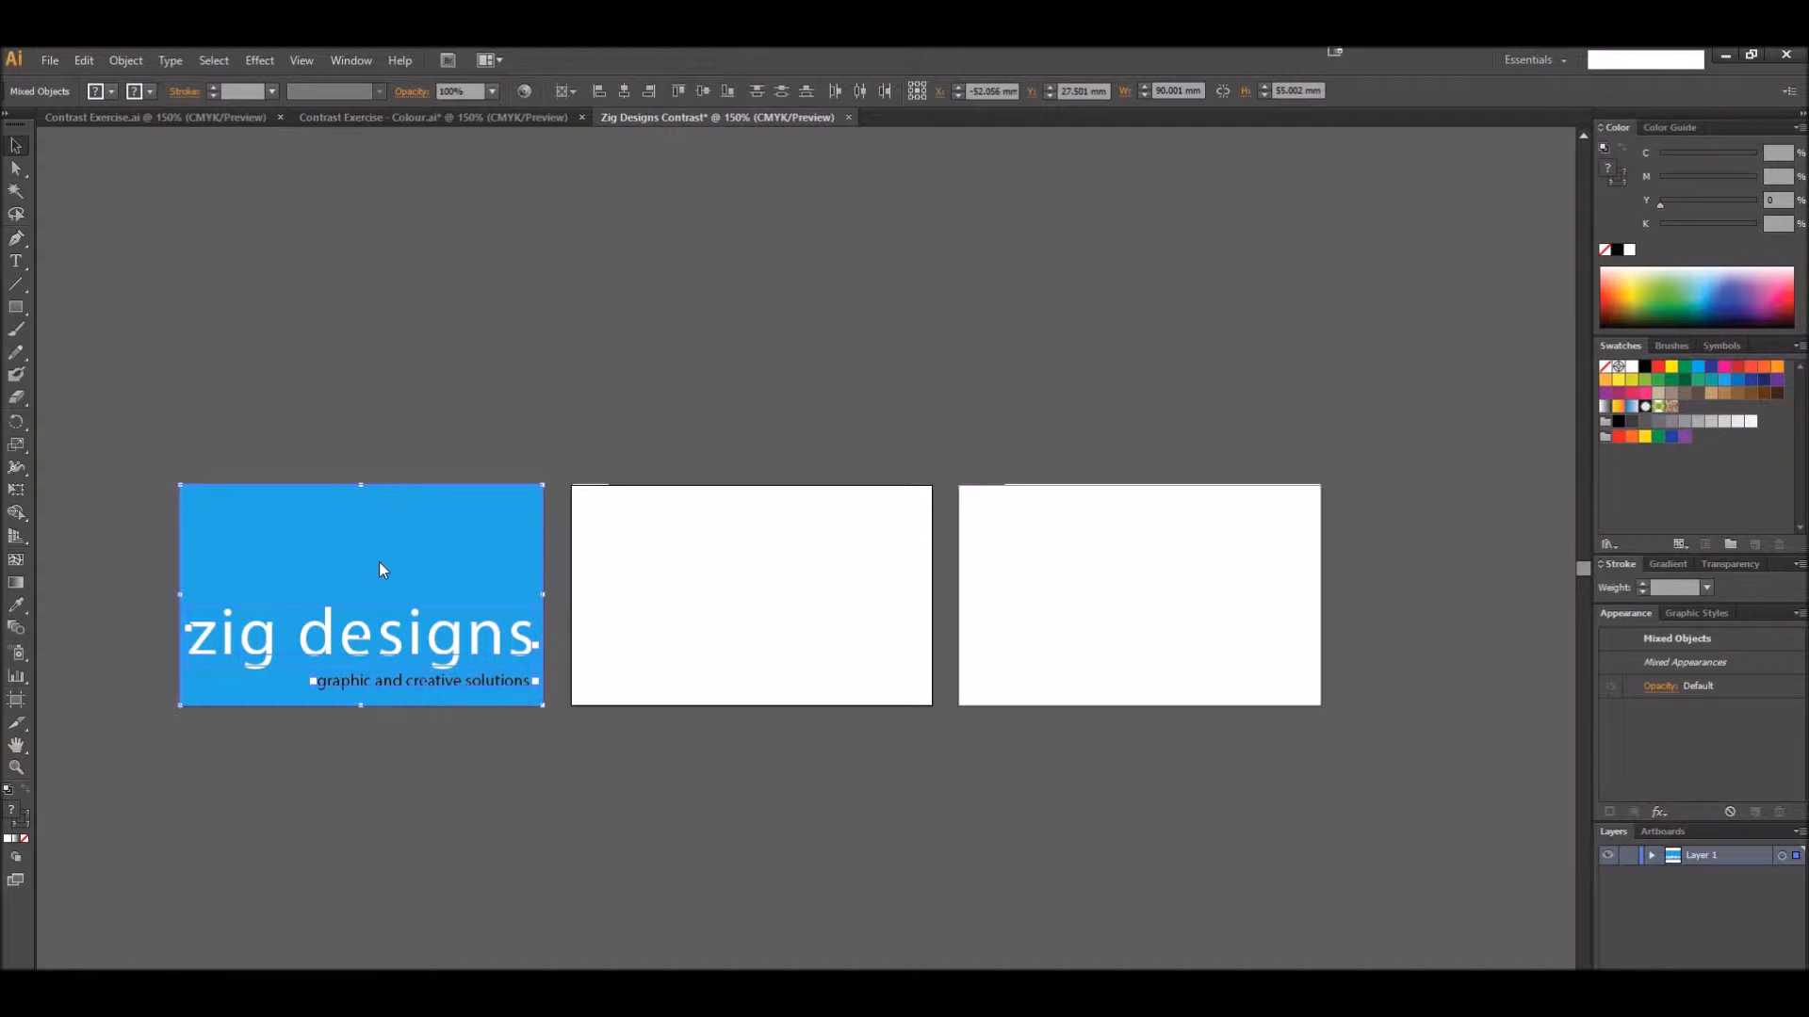
{"action": "left_click_drag", "start_coordinate": [376, 569], "coordinate": [1141, 551]}
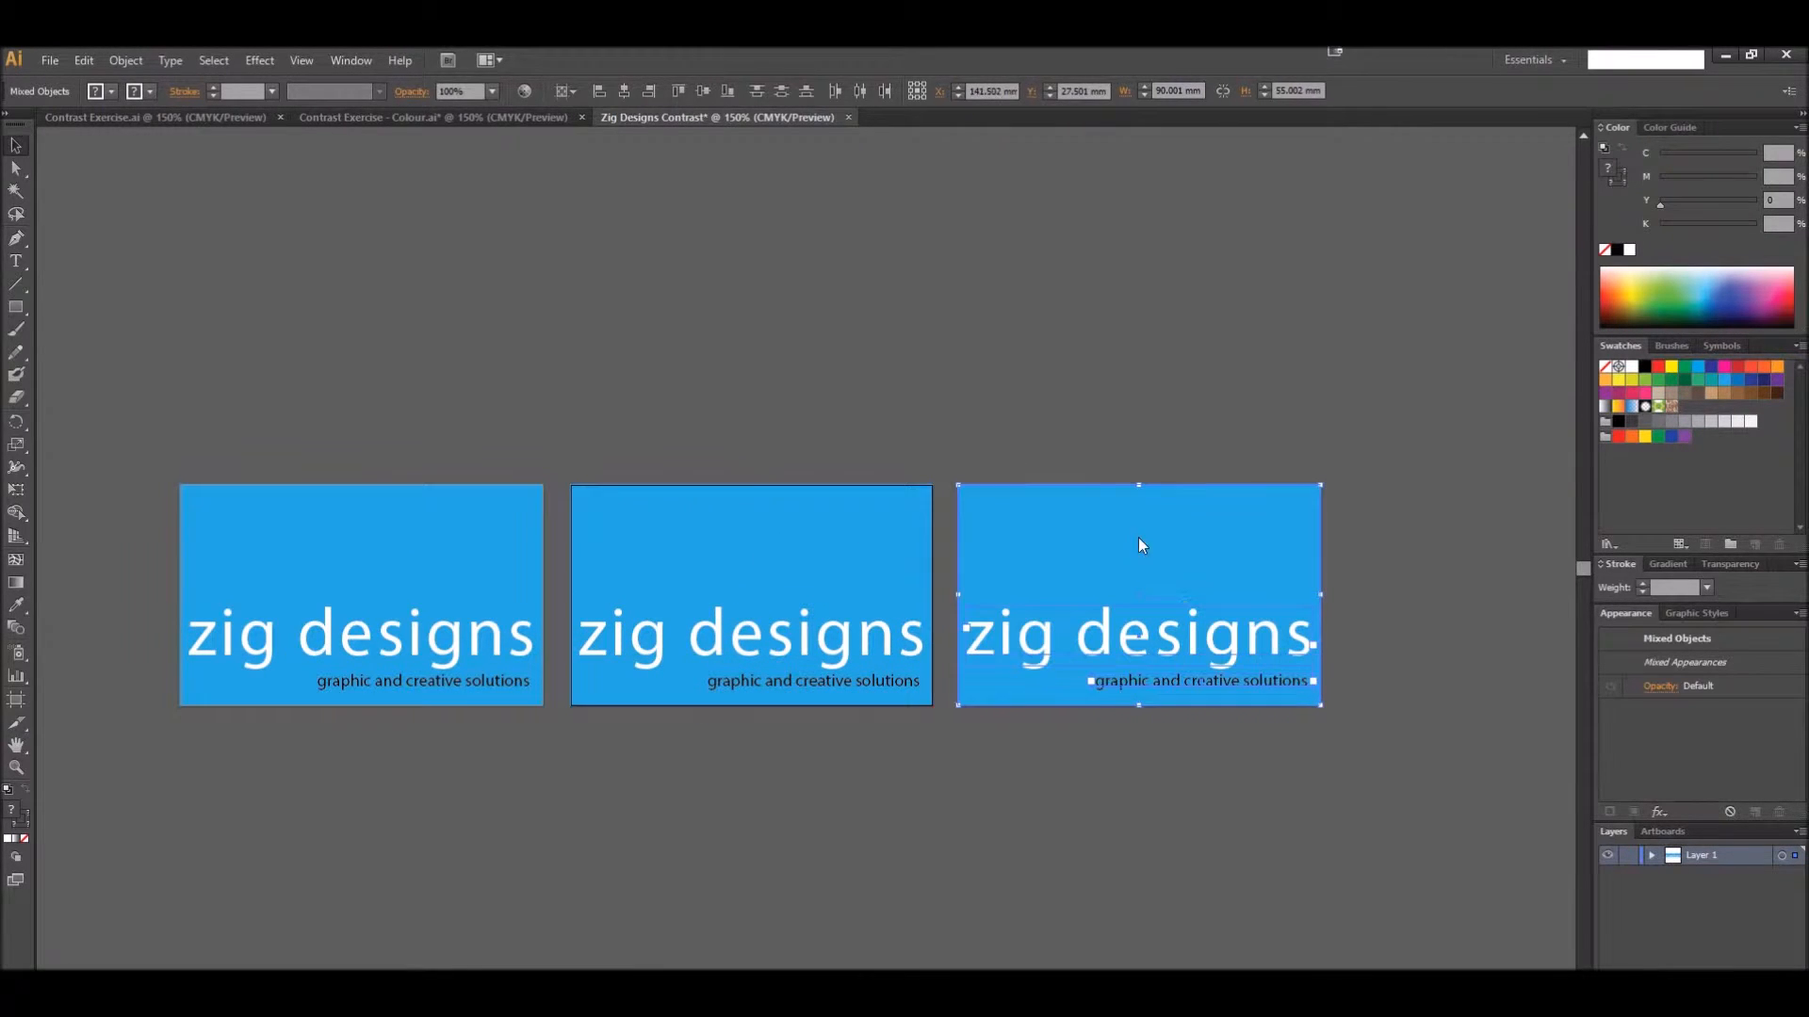
{"action": "left_click", "coordinate": [327, 349]}
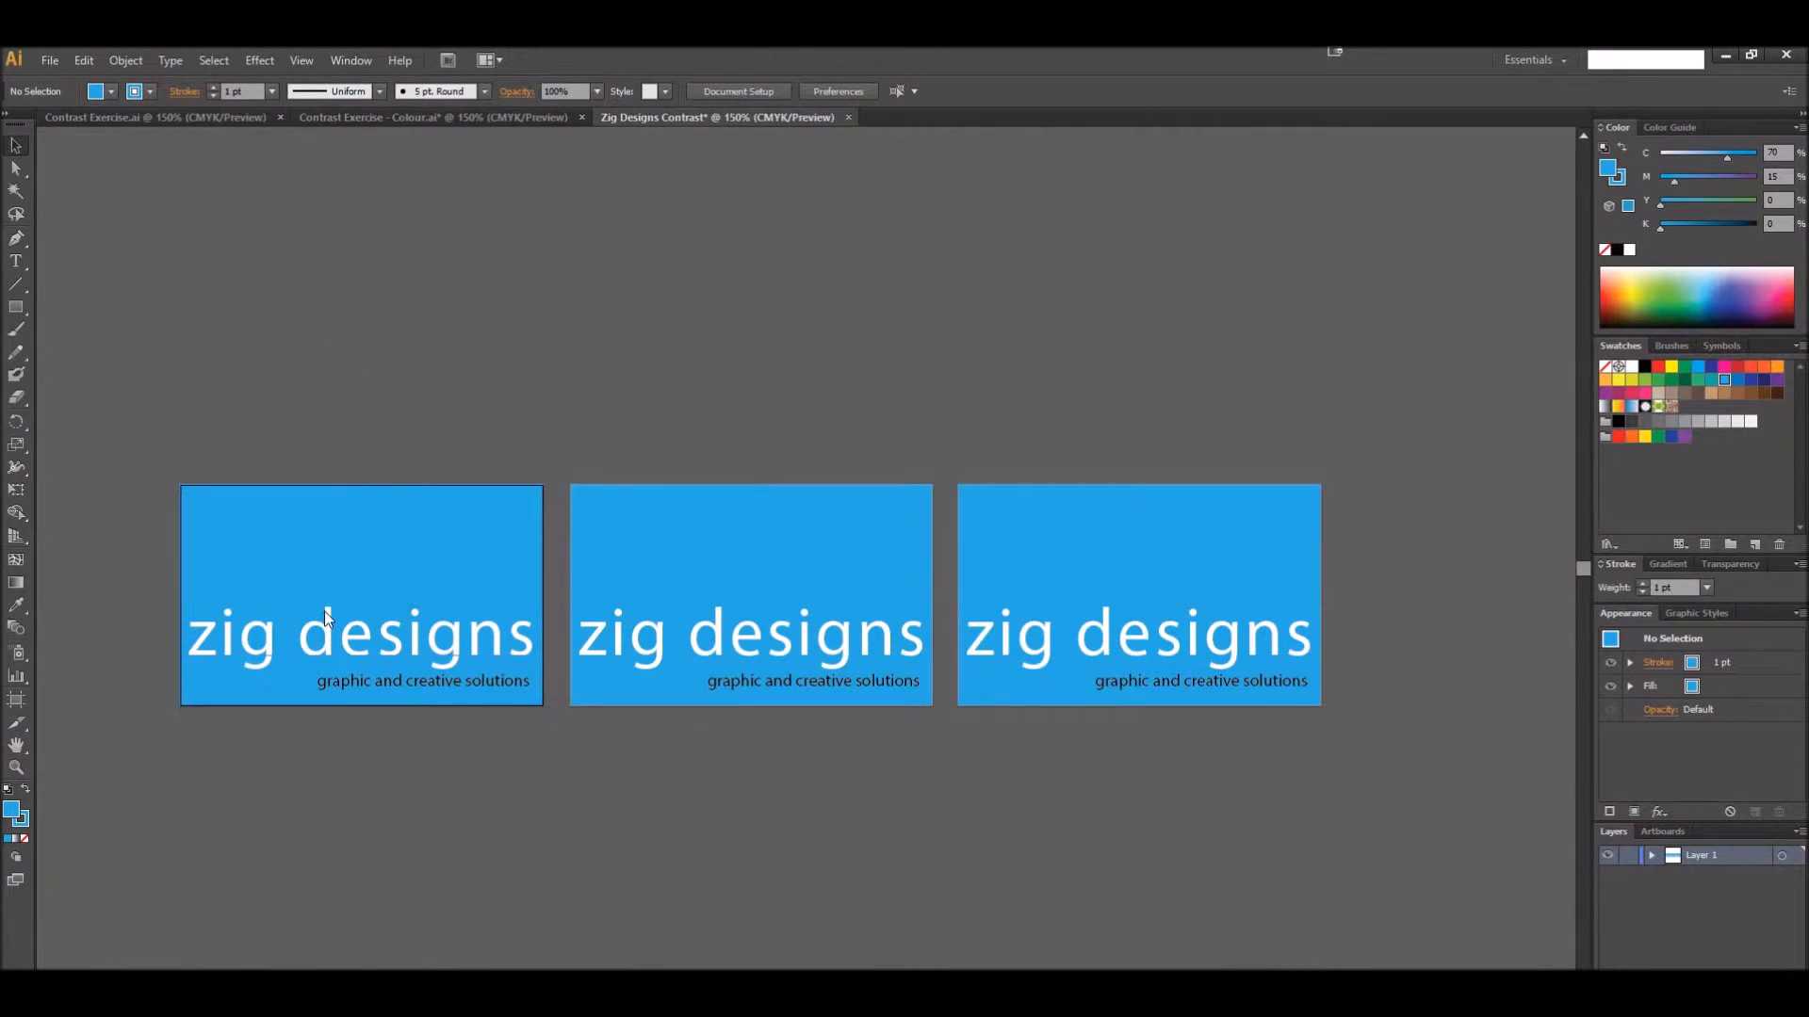
Set the Color Guide to the Complementary harmony rule with the card's blue as the base color
{"action": "scroll", "coordinate": [468, 559], "scroll_direction": "up", "scroll_amount": 1}
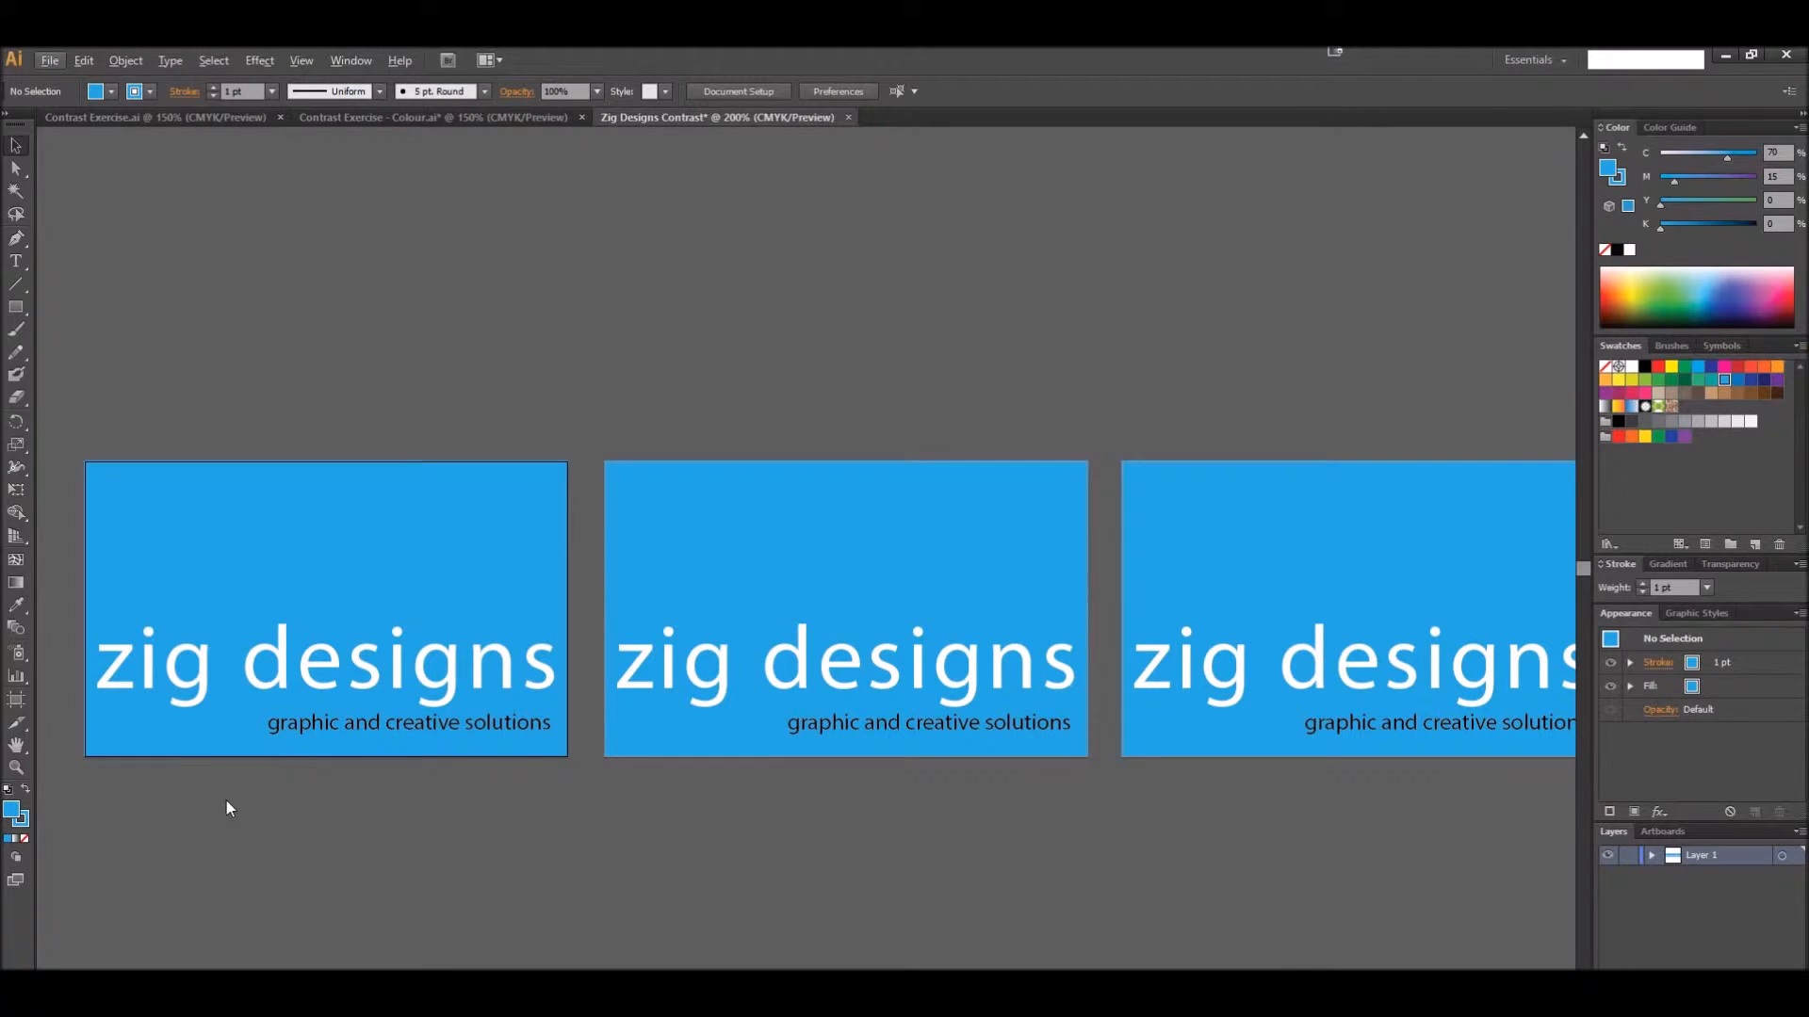
{"action": "left_click_drag", "start_coordinate": [226, 801], "coordinate": [510, 829]}
{"action": "scroll", "coordinate": [598, 761], "scroll_direction": "up", "scroll_amount": 1}
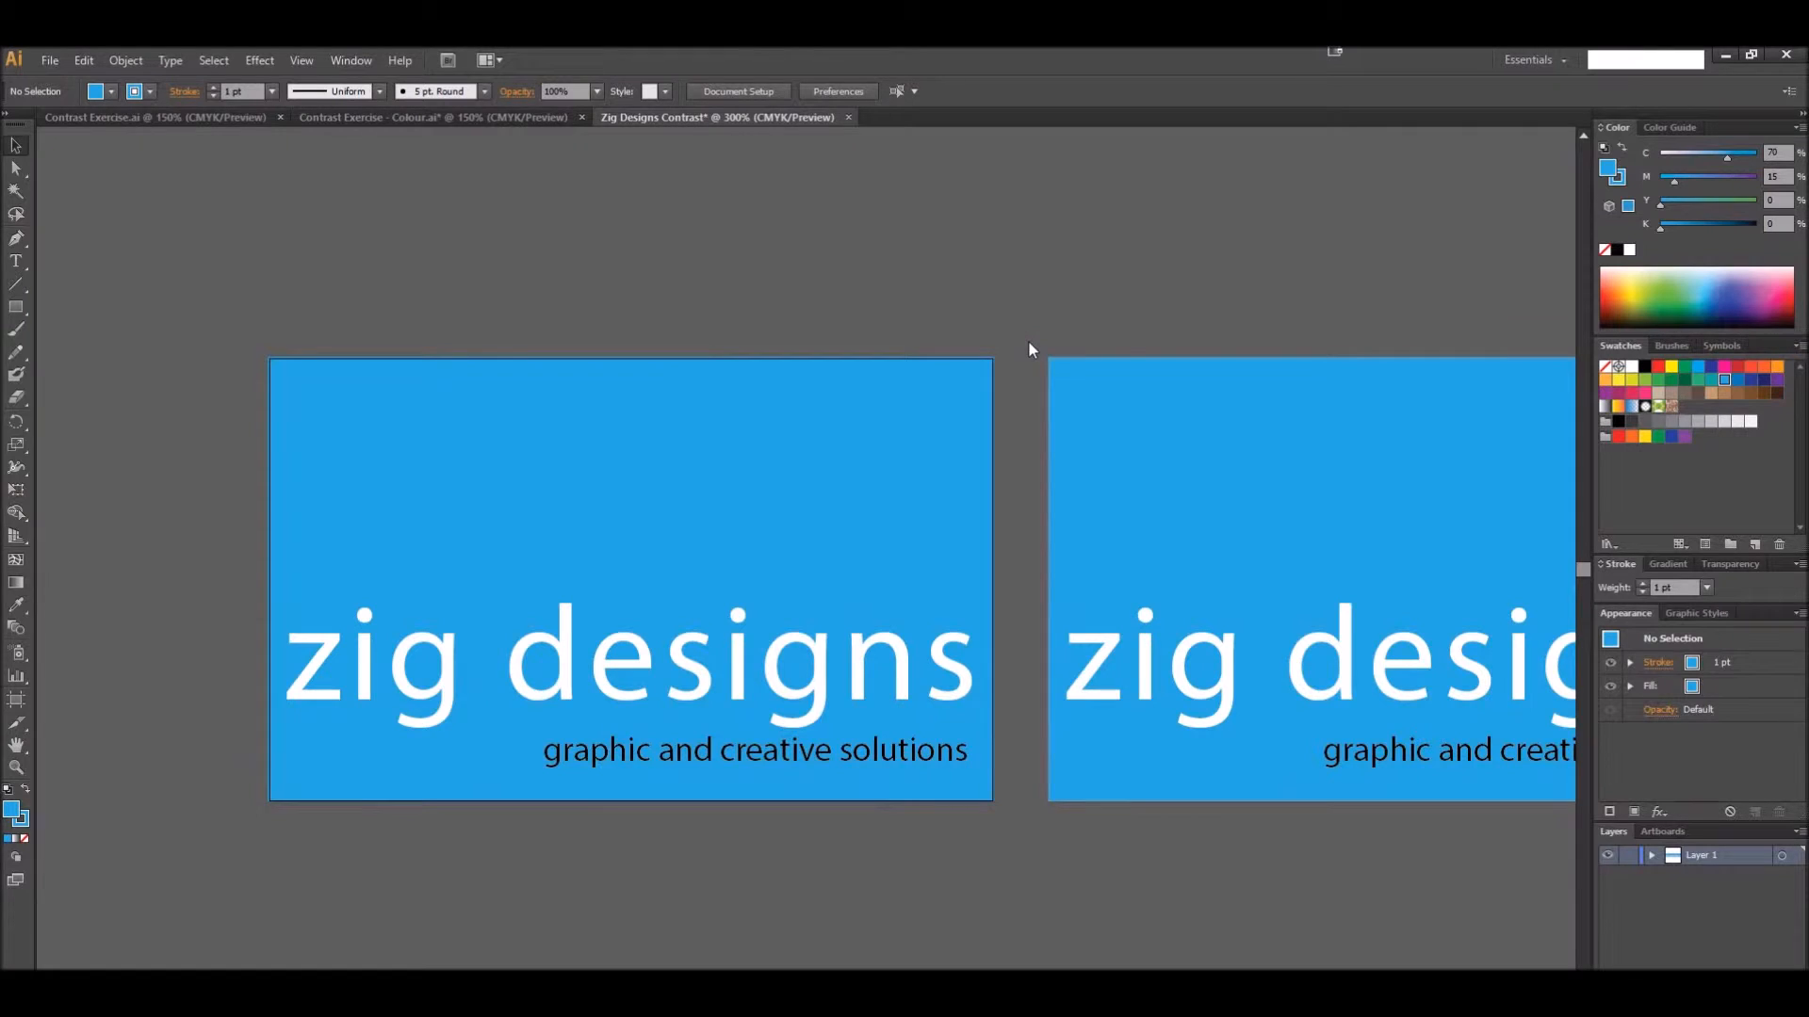
{"action": "left_click", "coordinate": [638, 550]}
{"action": "left_click", "coordinate": [1681, 126]}
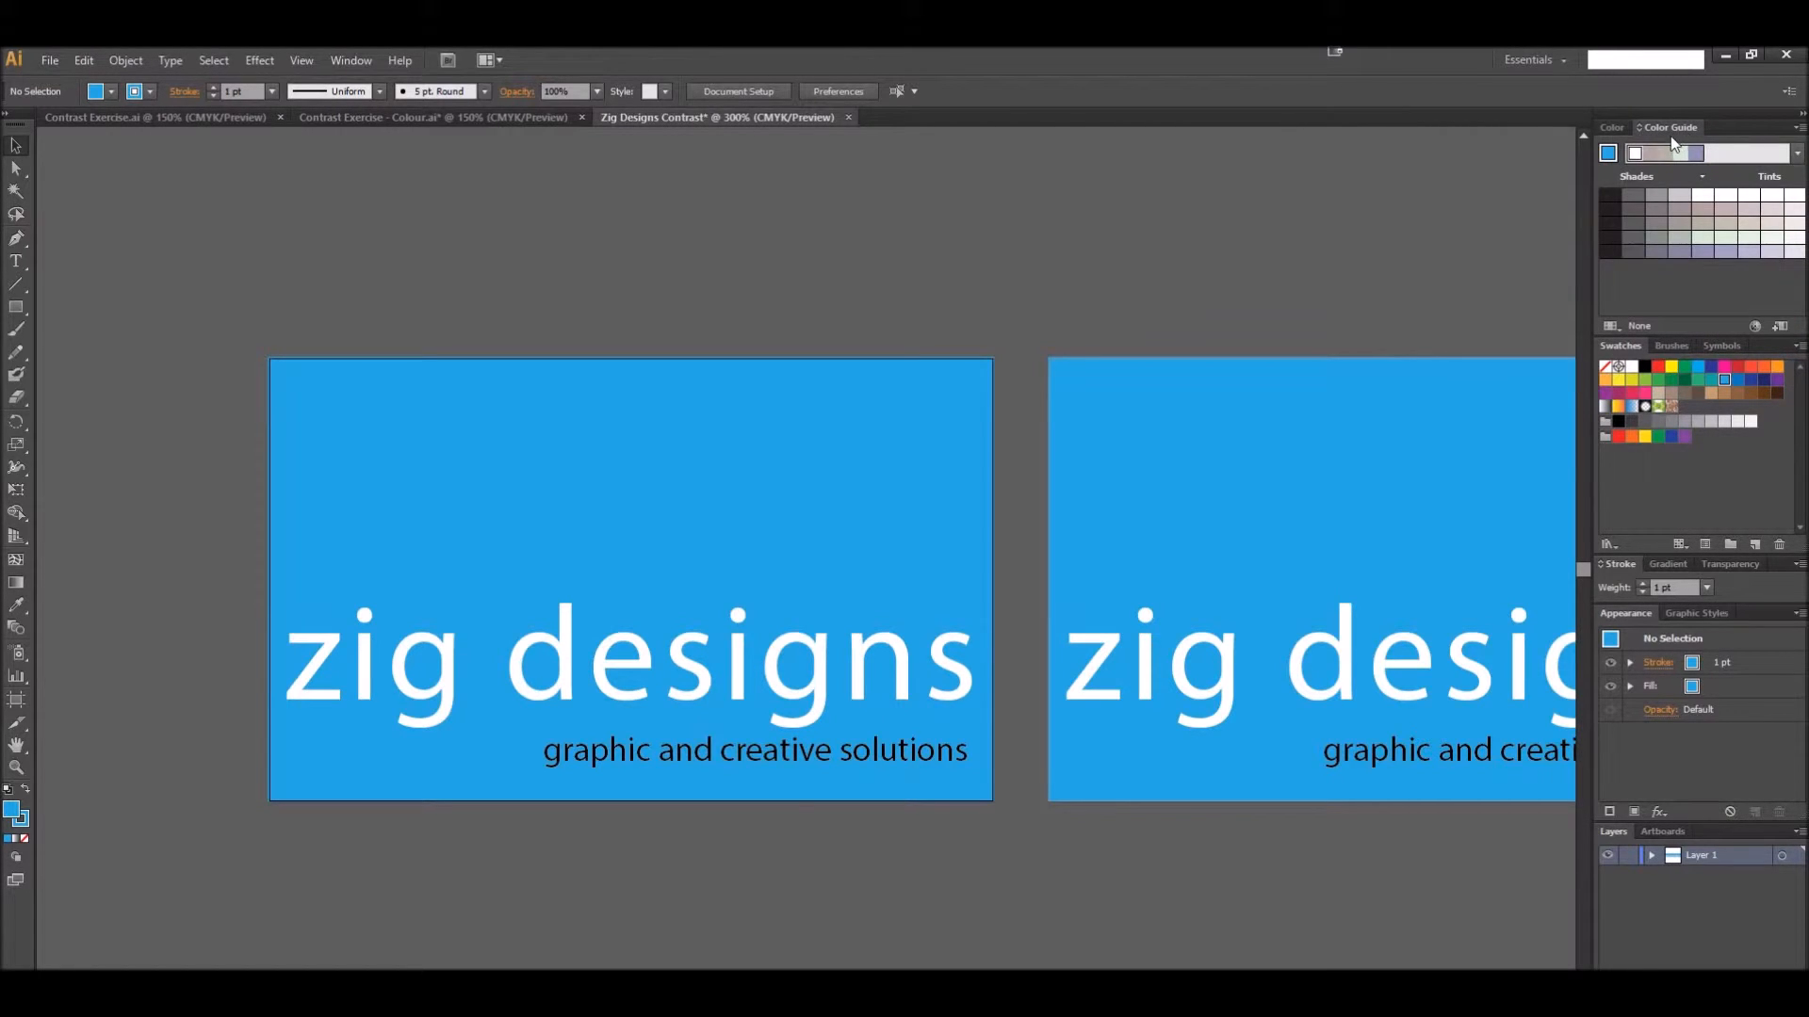
{"action": "left_click", "coordinate": [1797, 153]}
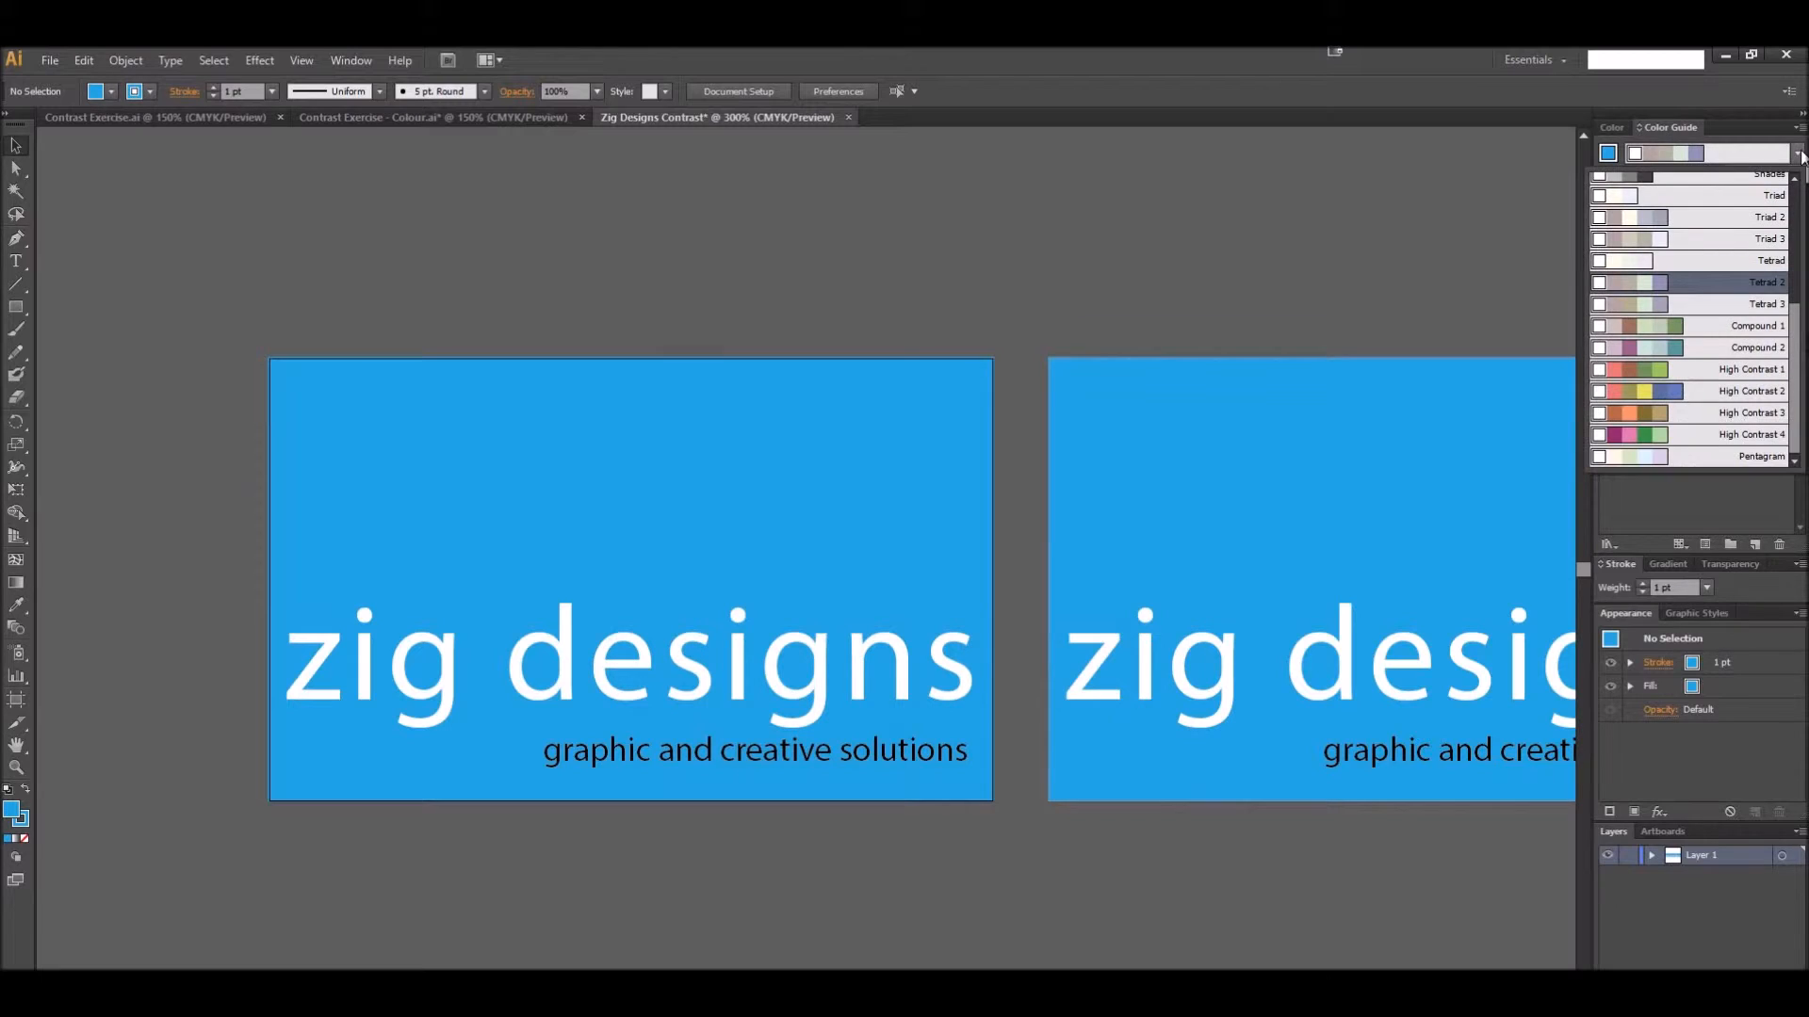
{"action": "scroll", "coordinate": [1720, 413], "scroll_direction": "up", "scroll_amount": 3}
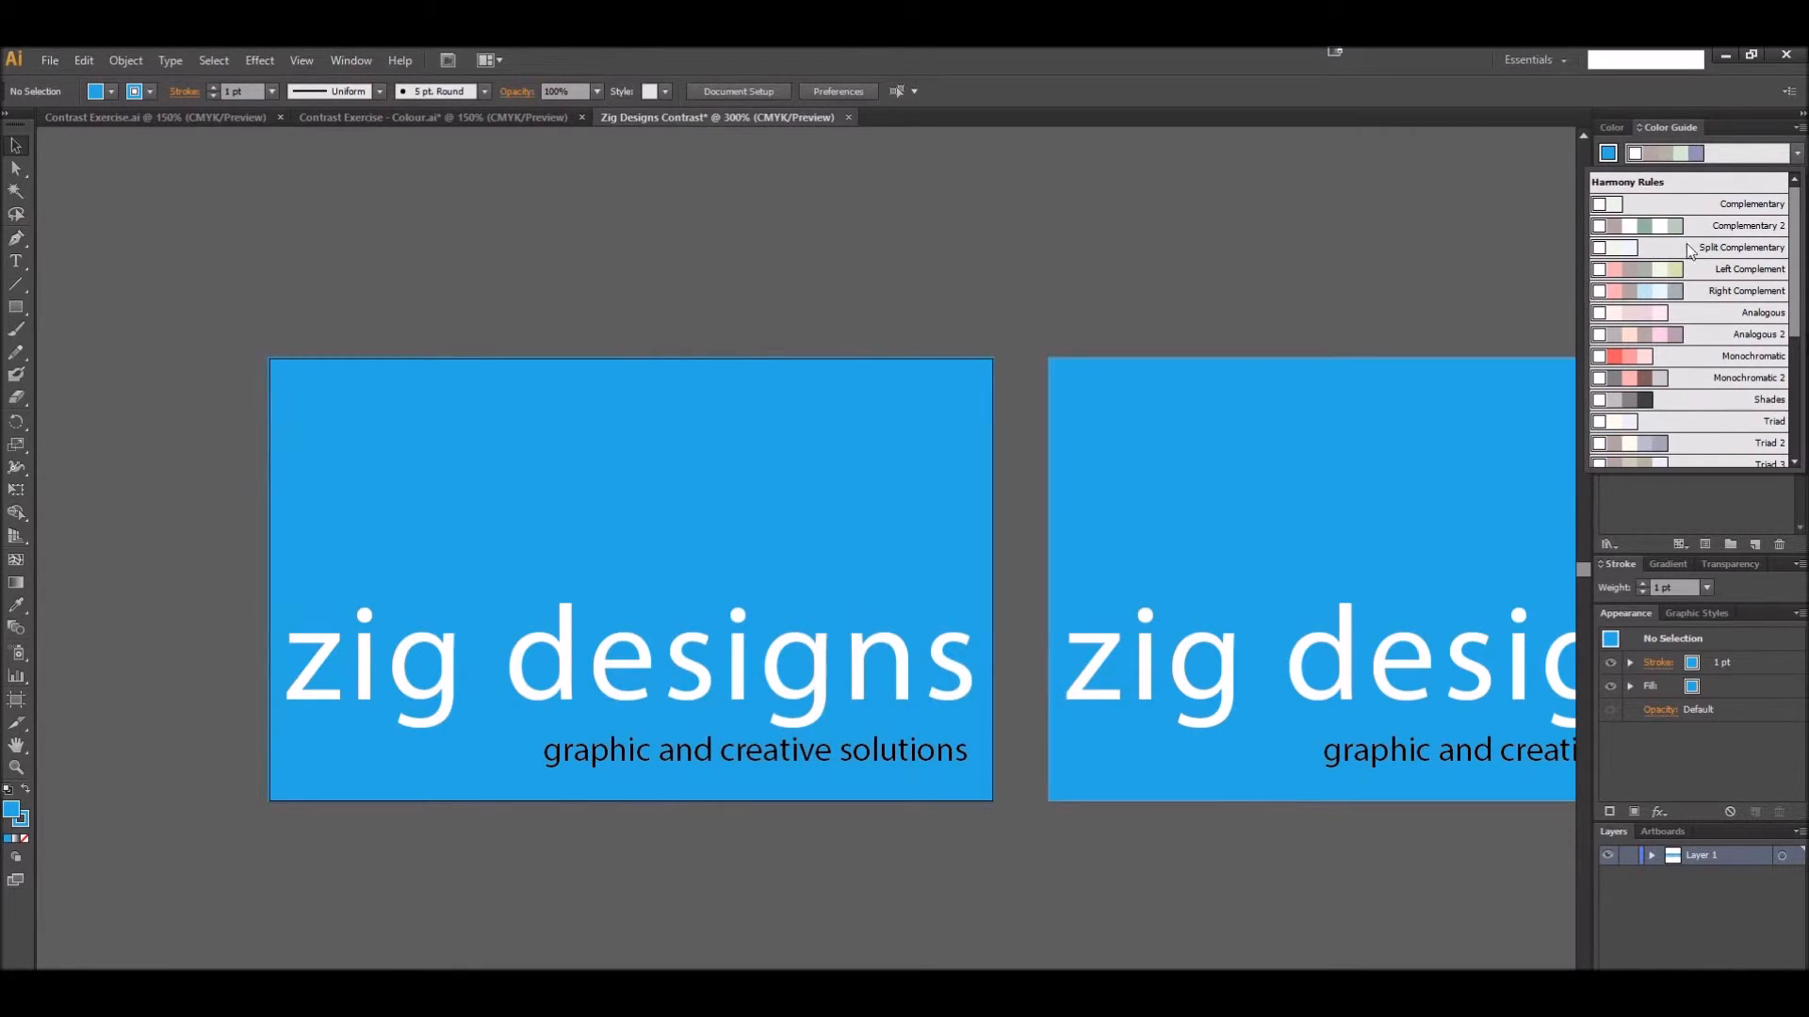
{"action": "left_click", "coordinate": [1729, 215]}
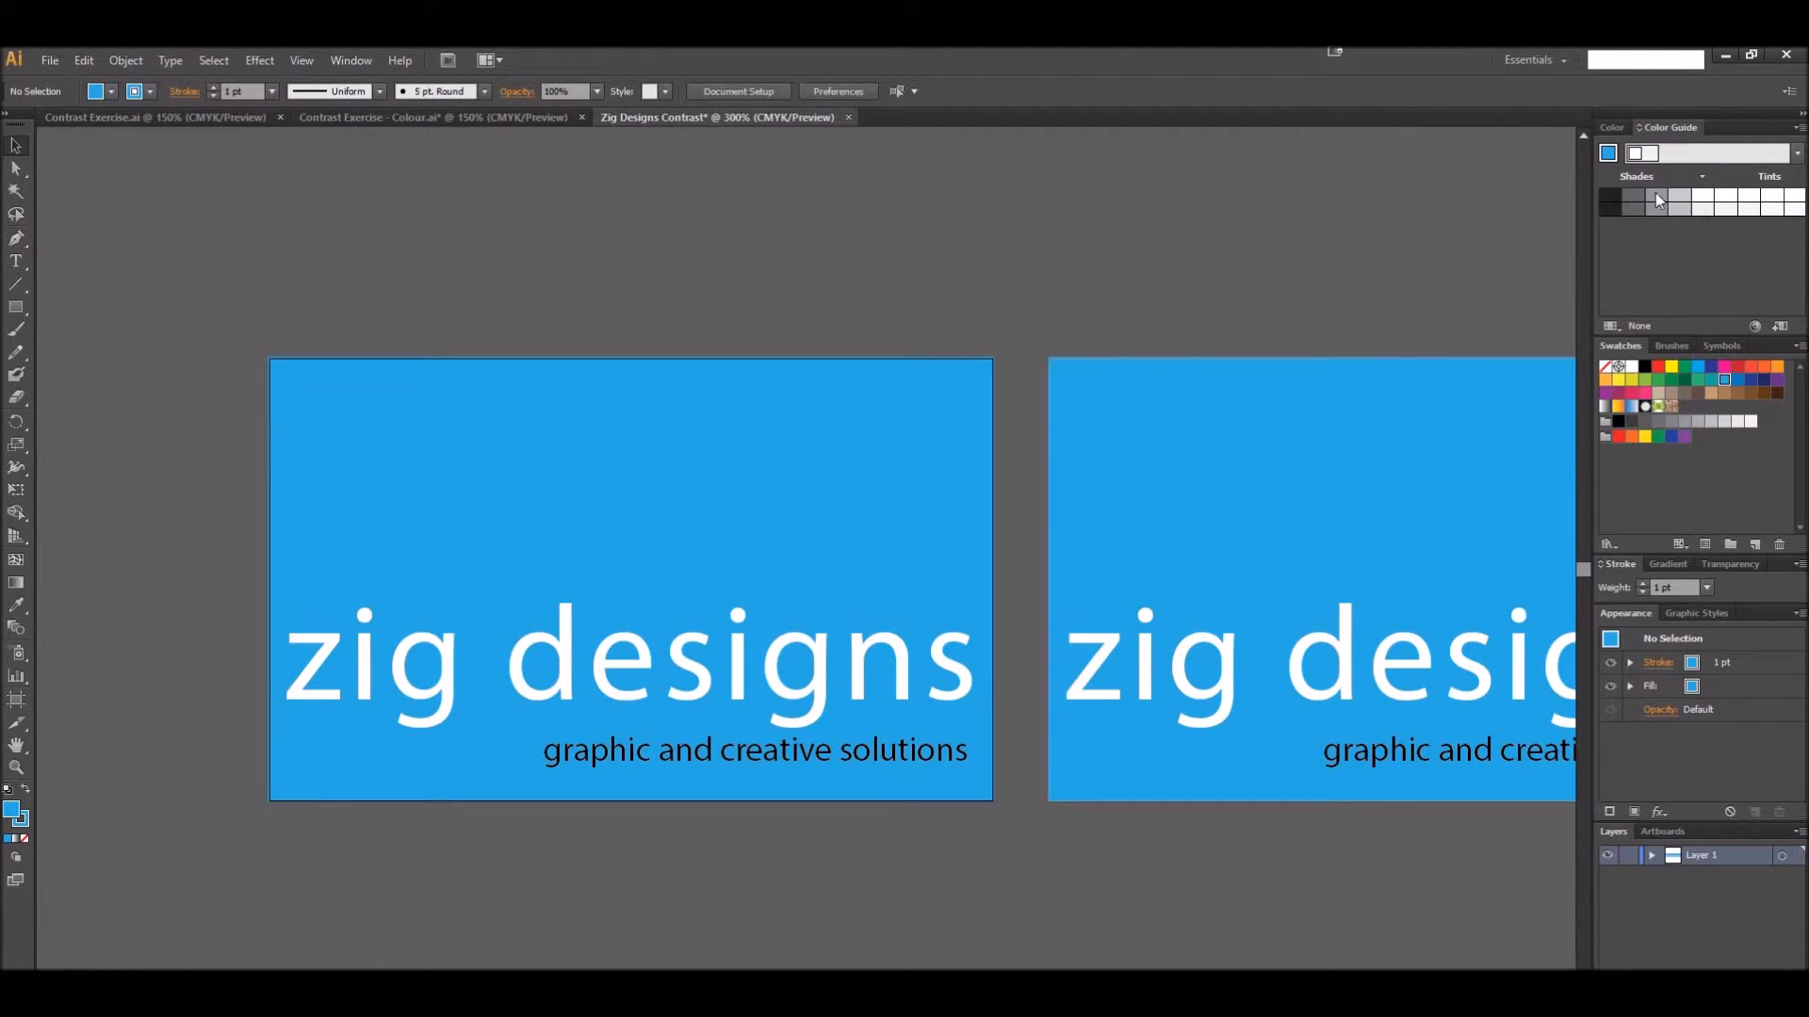
{"action": "left_click", "coordinate": [1608, 153]}
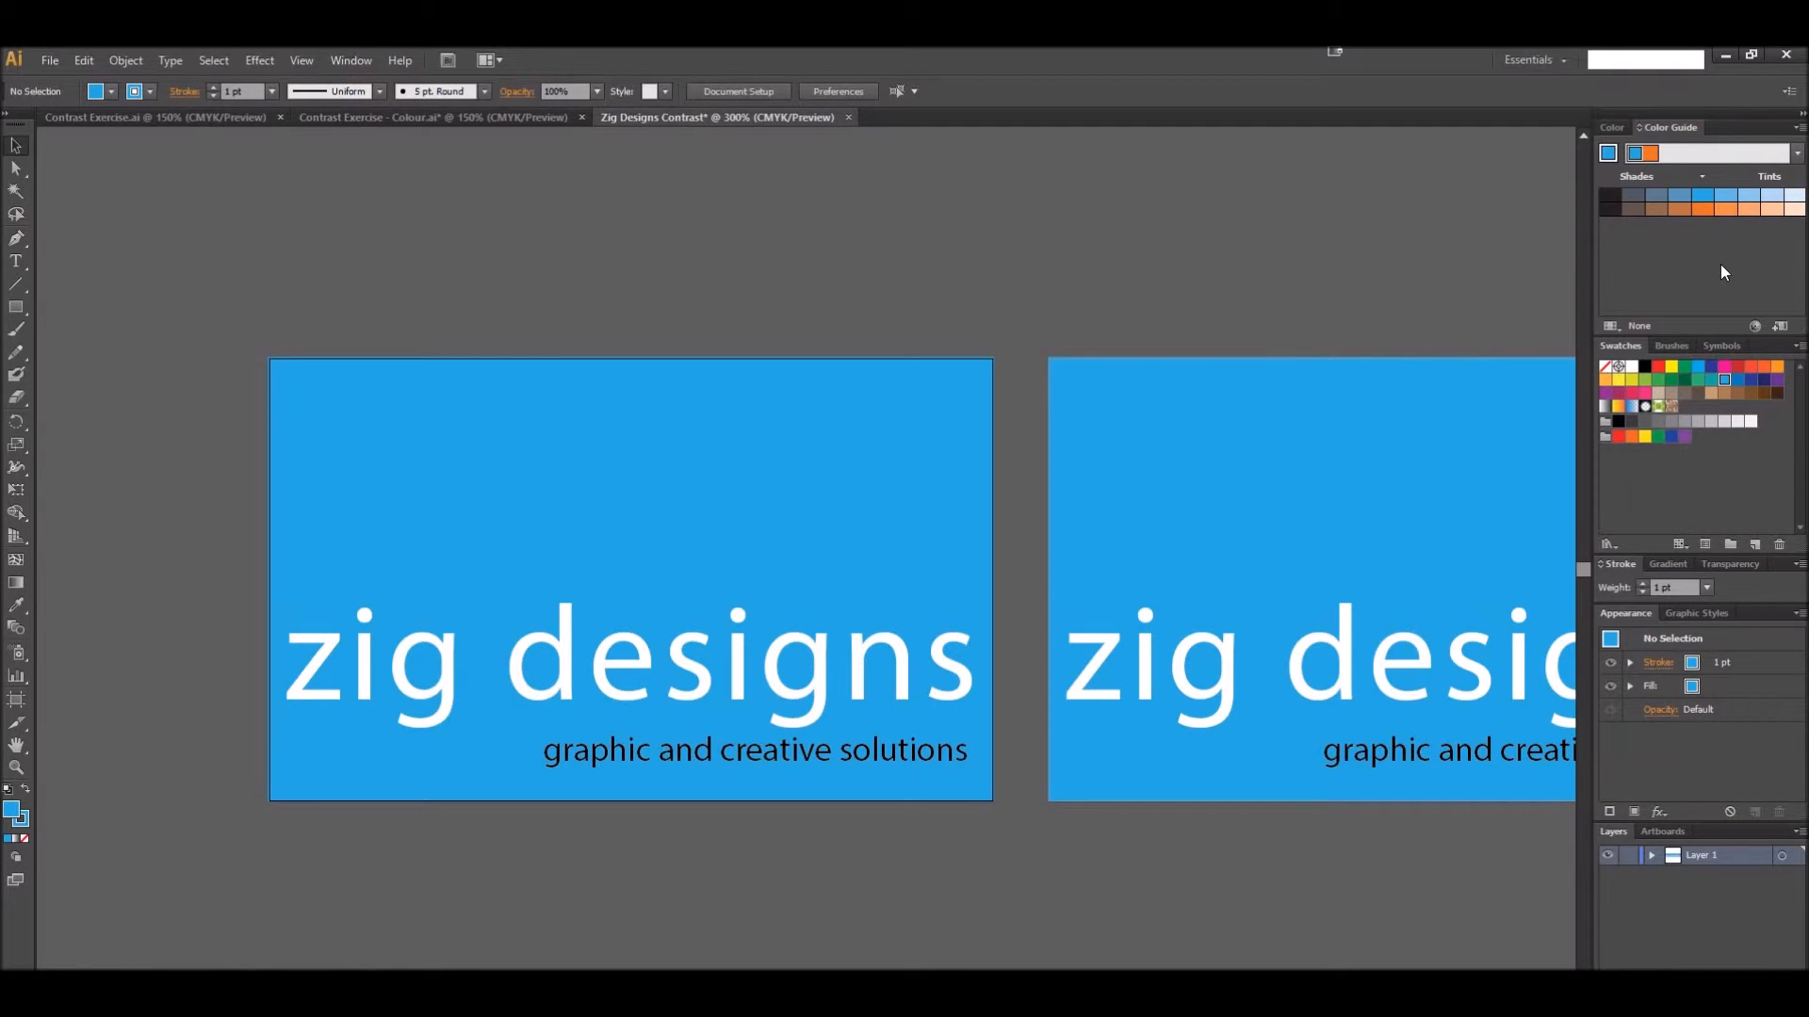
Edit the harmony to Split Complementary, shift its base blue to about 192° hue and 87% saturation, and save it as a swatch group
{"action": "left_click", "coordinate": [1755, 325]}
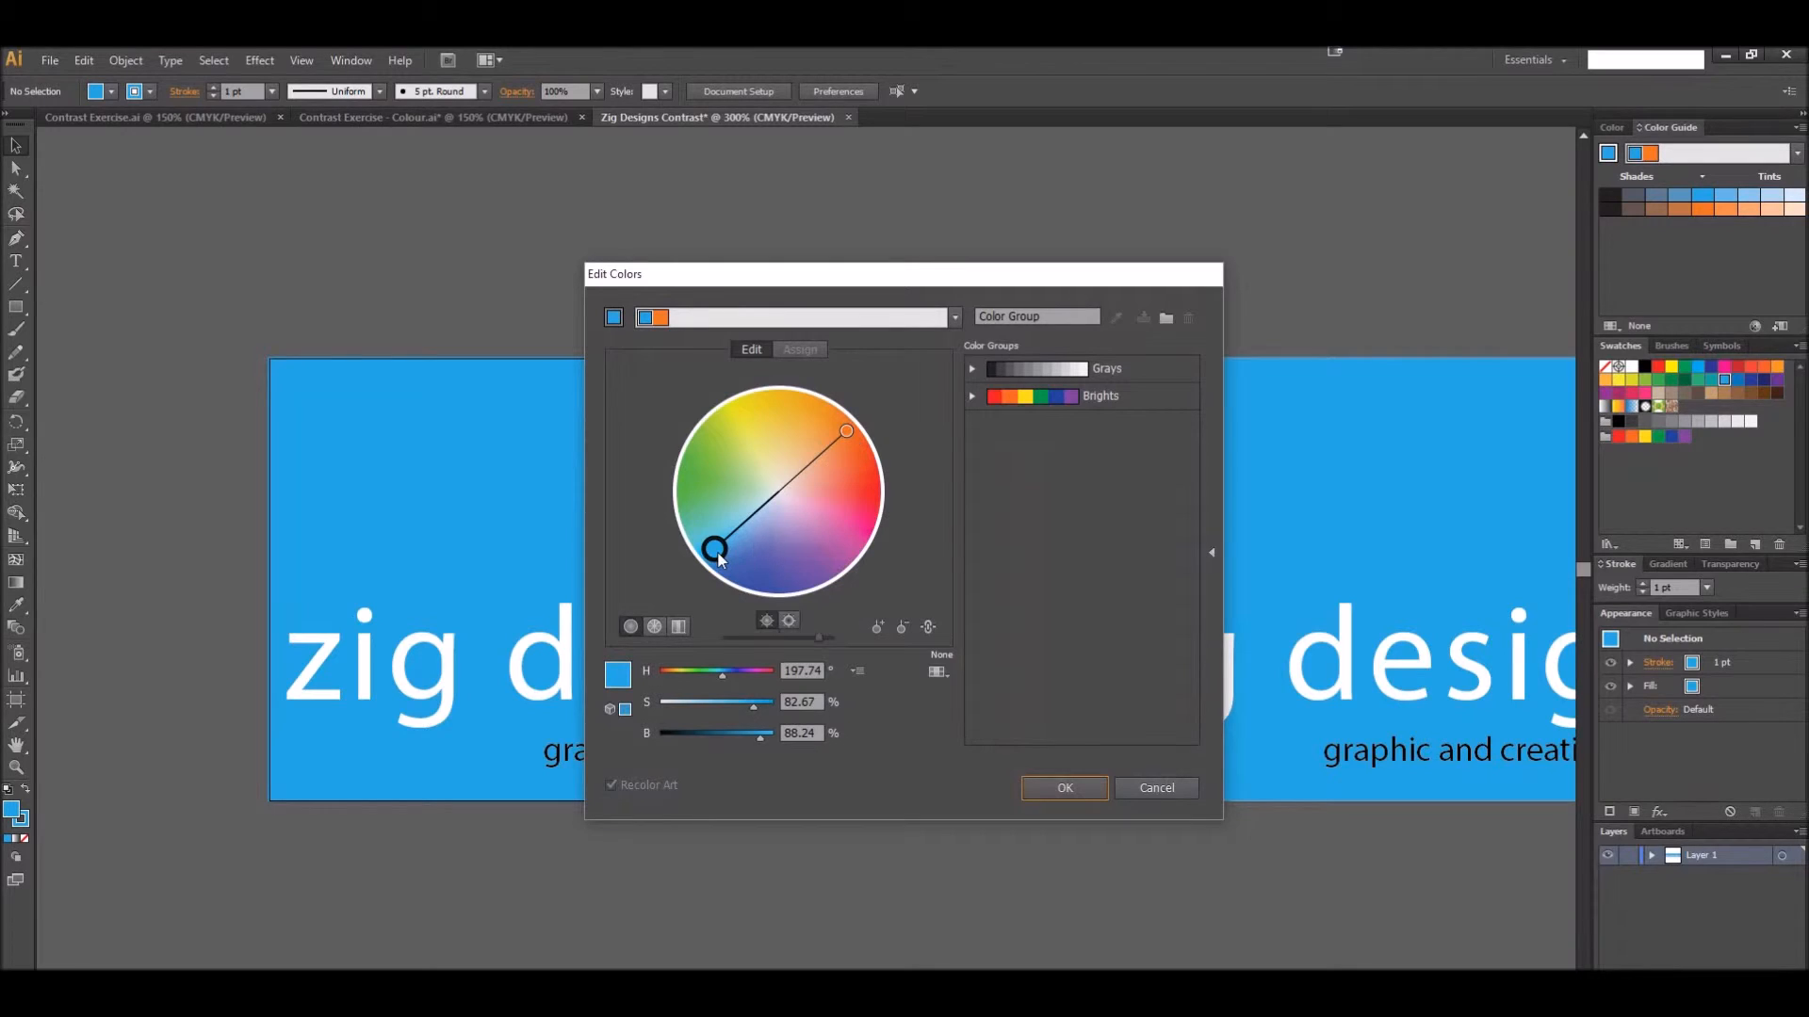
{"action": "left_click", "coordinate": [955, 318]}
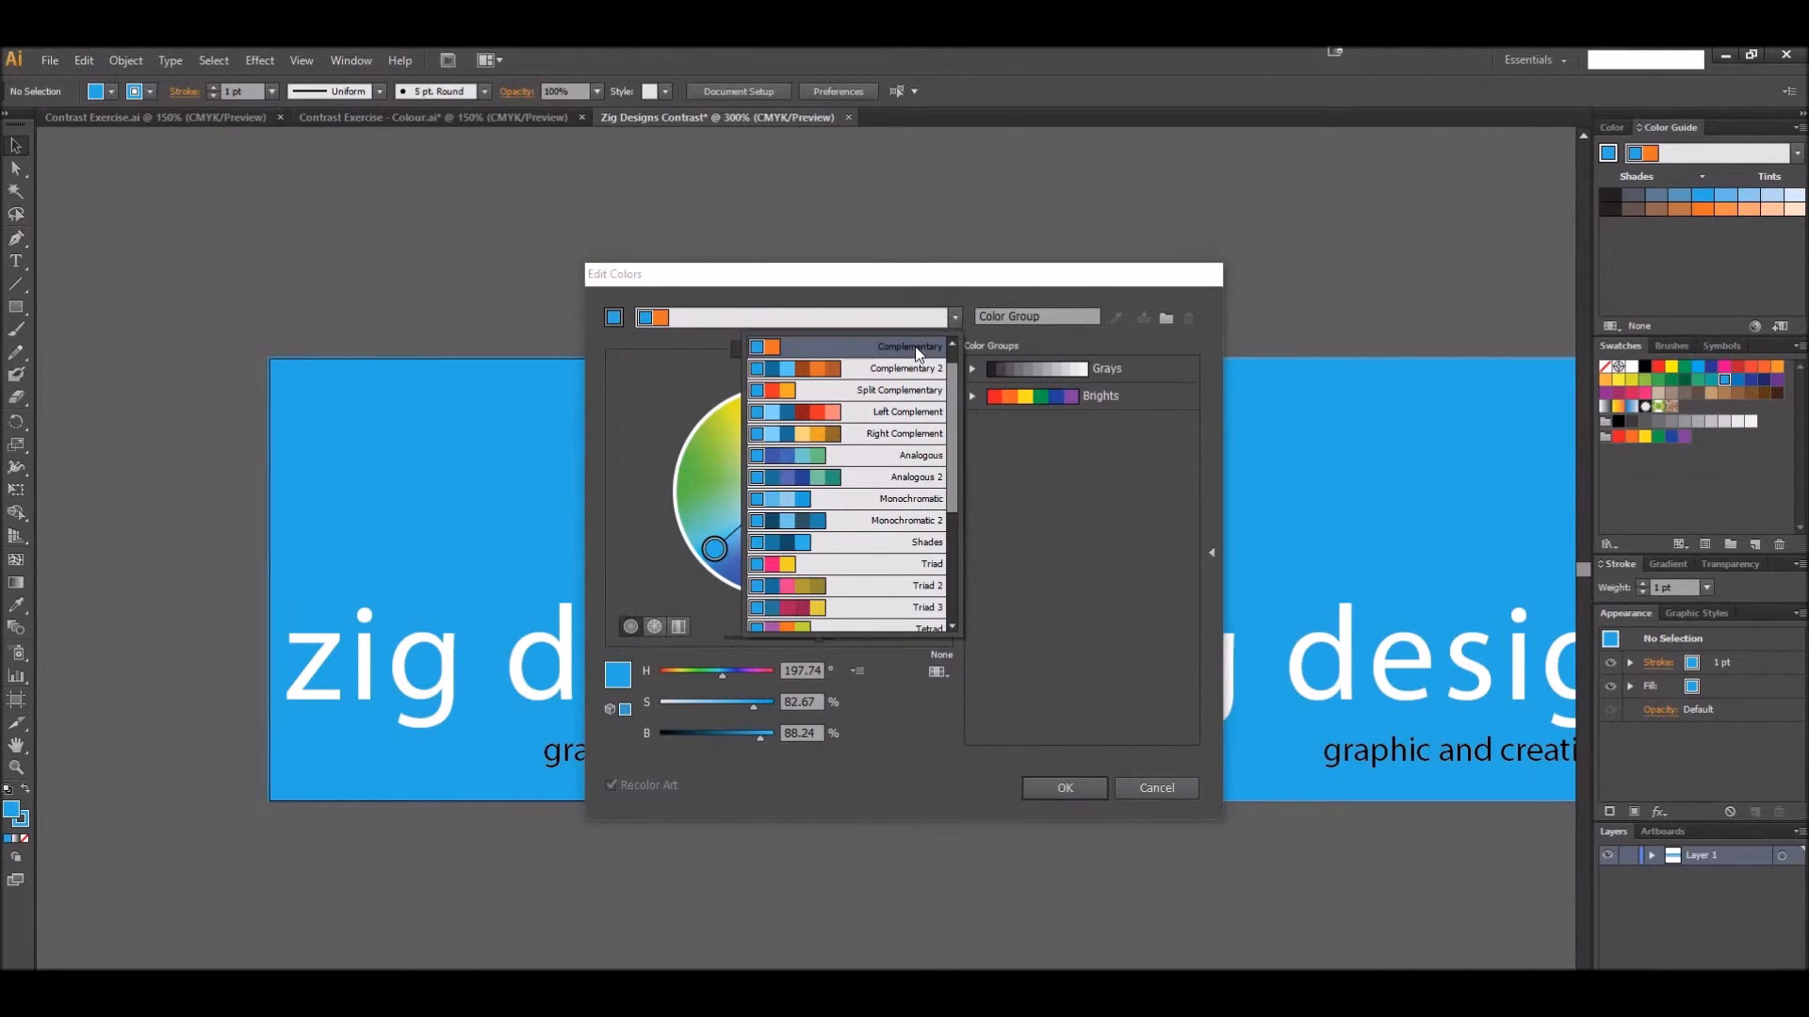
{"action": "left_click", "coordinate": [835, 389]}
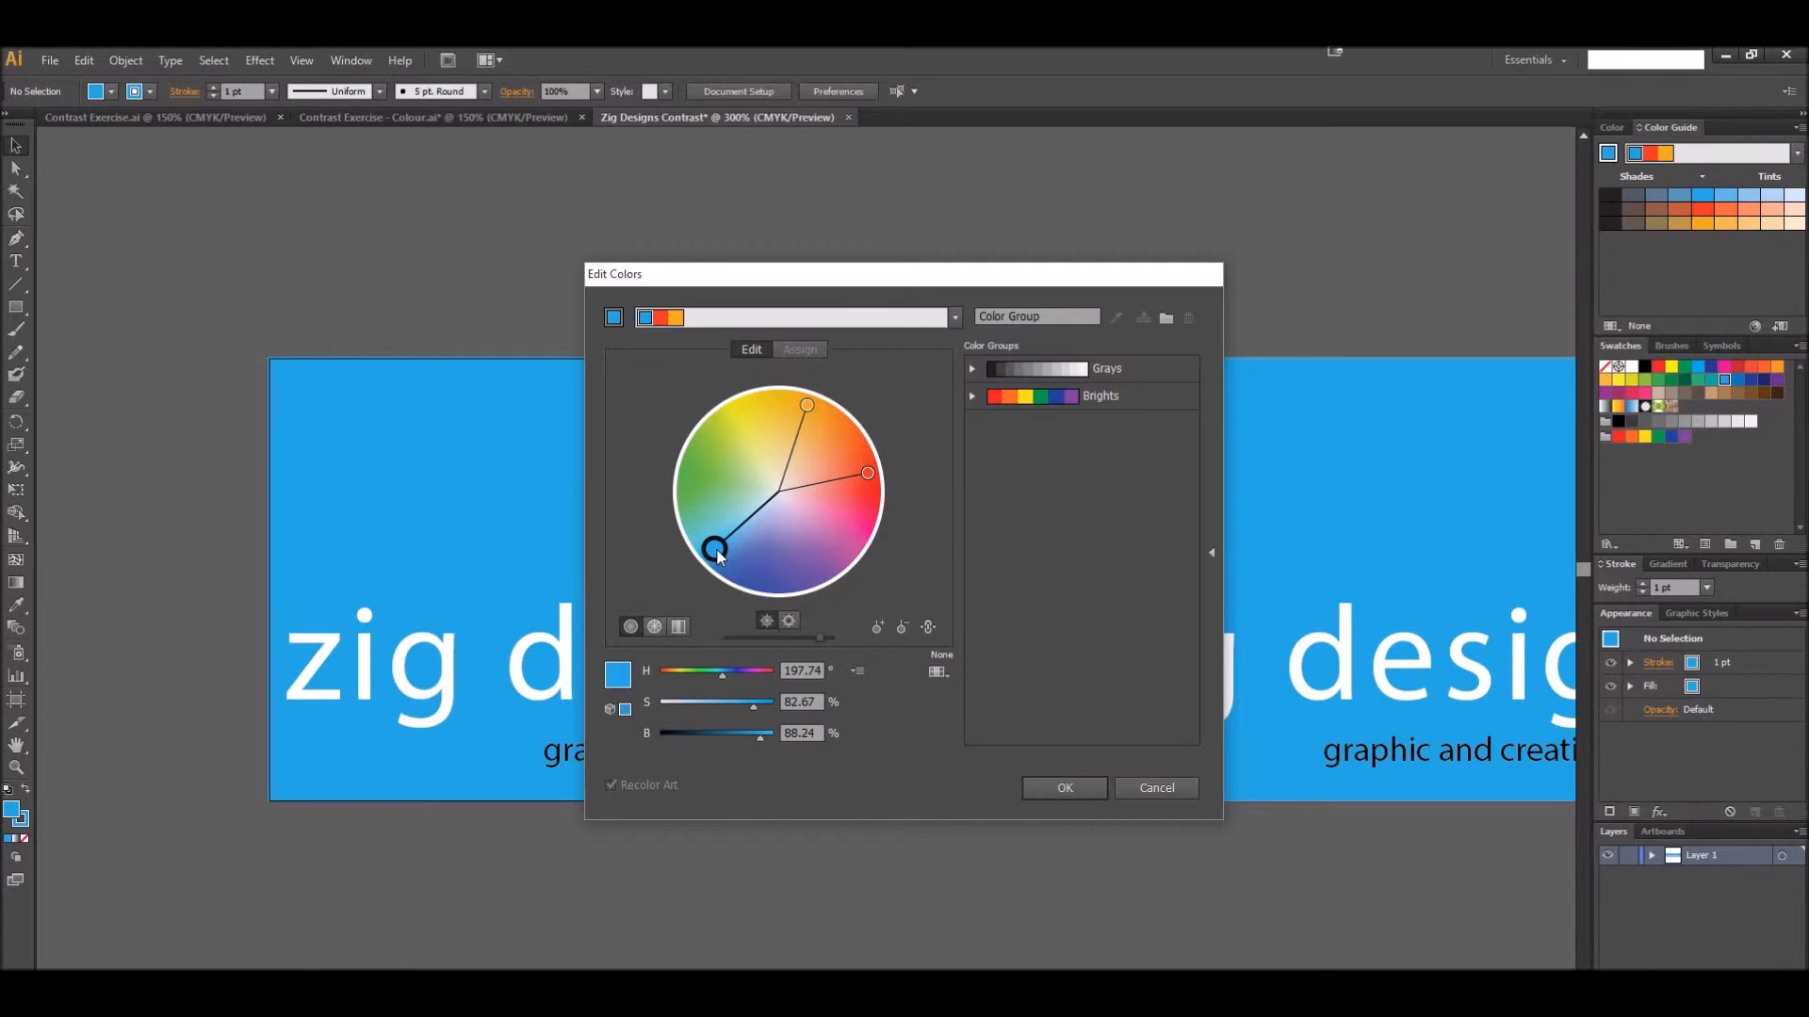
{"action": "mouse_move", "coordinate": [718, 556]}
{"action": "left_mouse_down"}
{"action": "mouse_move", "coordinate": [716, 474]}
{"action": "mouse_move", "coordinate": [699, 537]}
{"action": "mouse_move", "coordinate": [718, 561]}
{"action": "mouse_move", "coordinate": [706, 546]}
{"action": "left_mouse_up"}
{"action": "left_click", "coordinate": [1051, 778]}
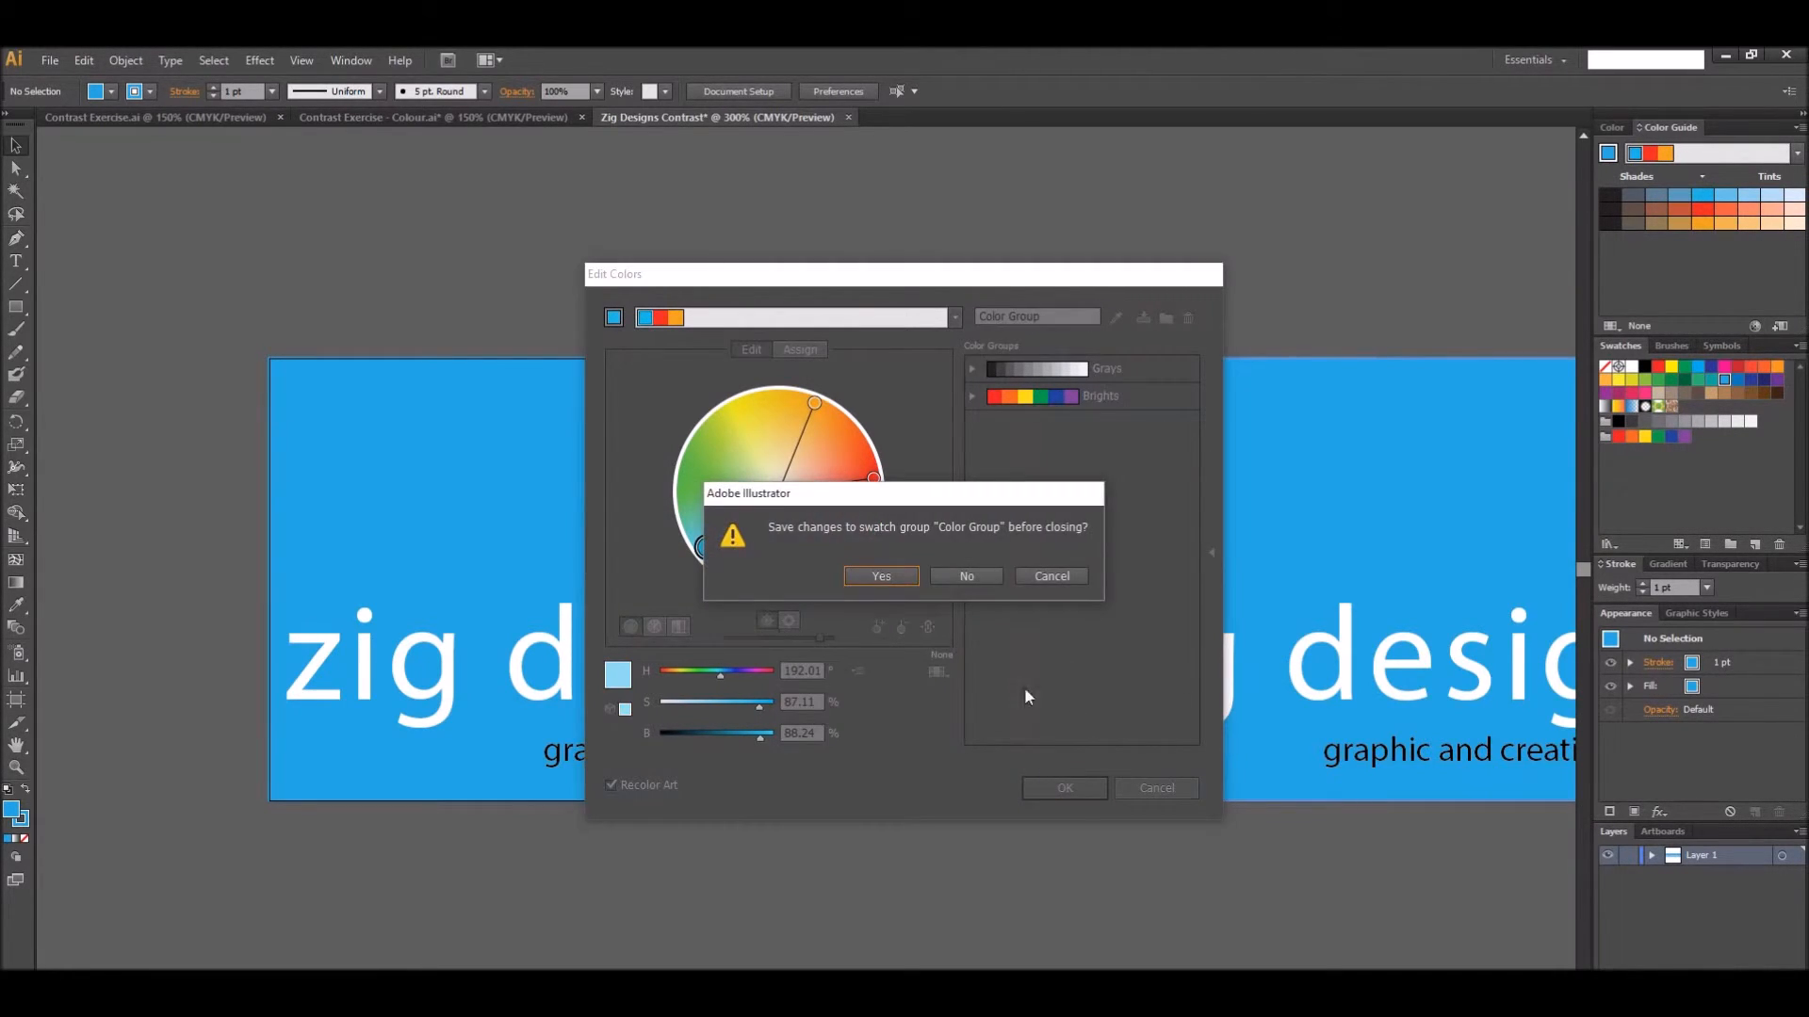
{"action": "left_click", "coordinate": [877, 575]}
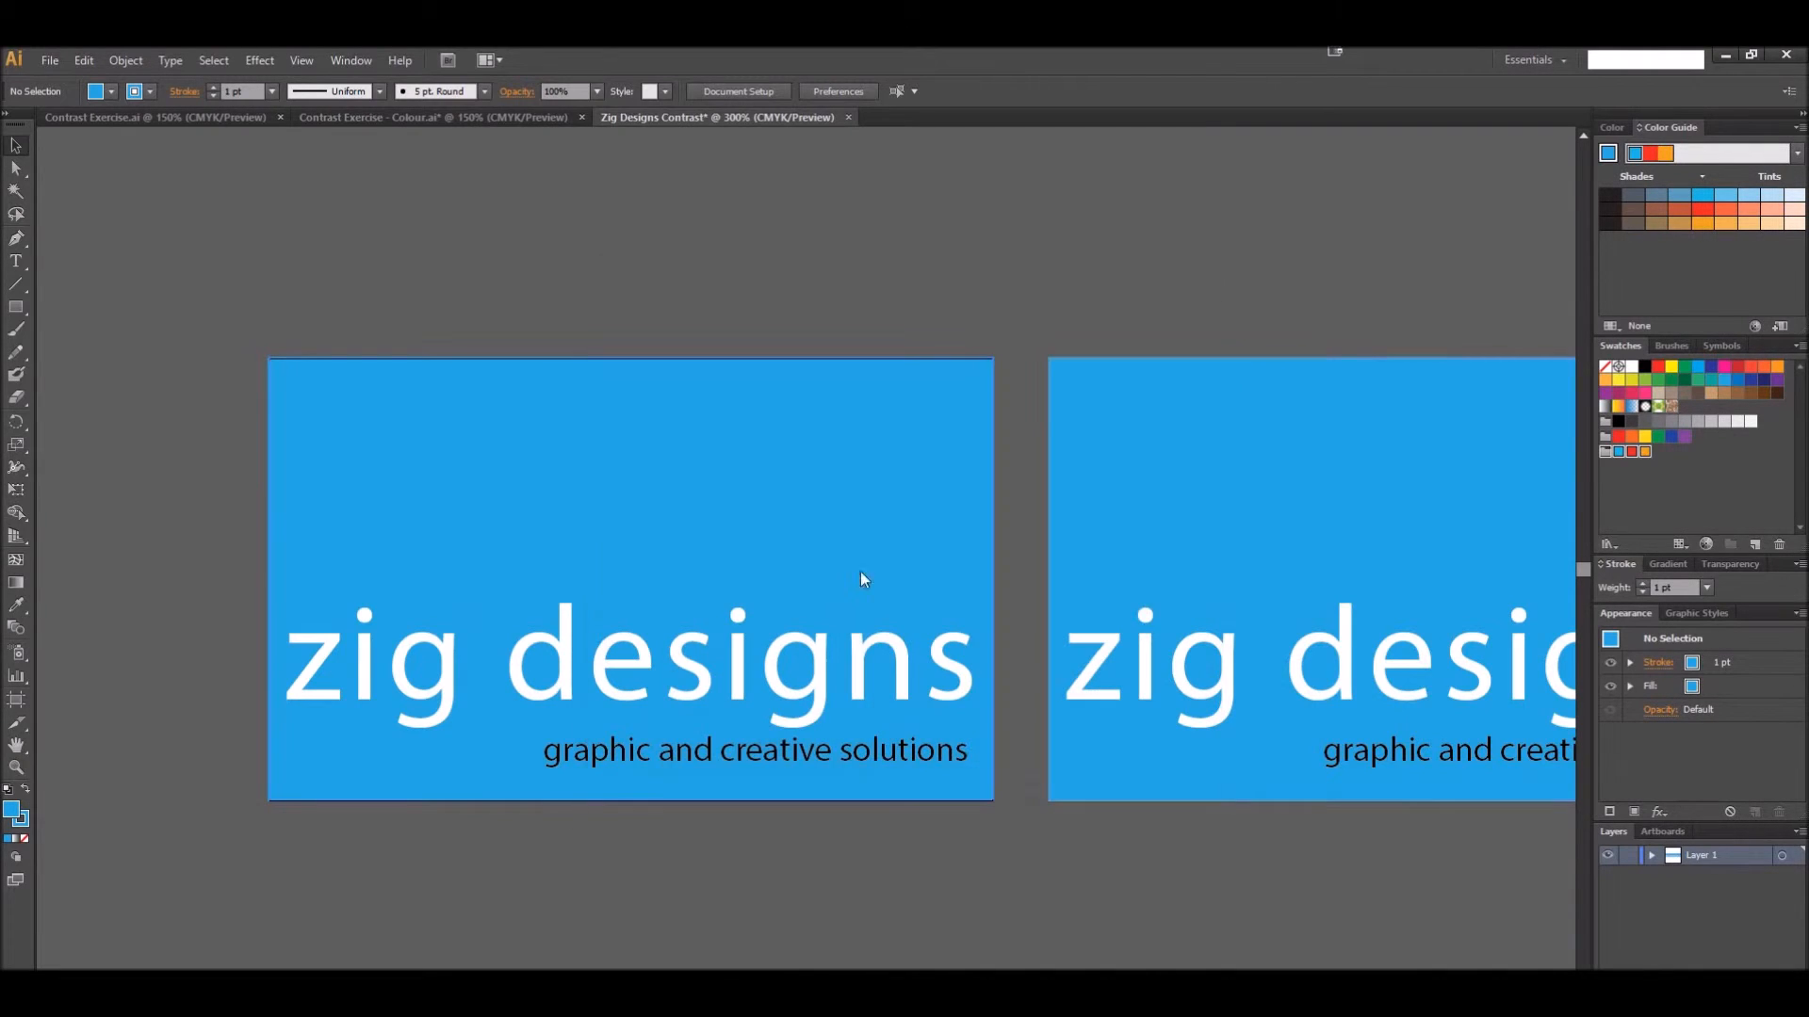
On the first card, recolor the "zig designs" text red and the "graphic and creative solutions" tagline orange from the split complementary colors
{"action": "left_click", "coordinate": [740, 677]}
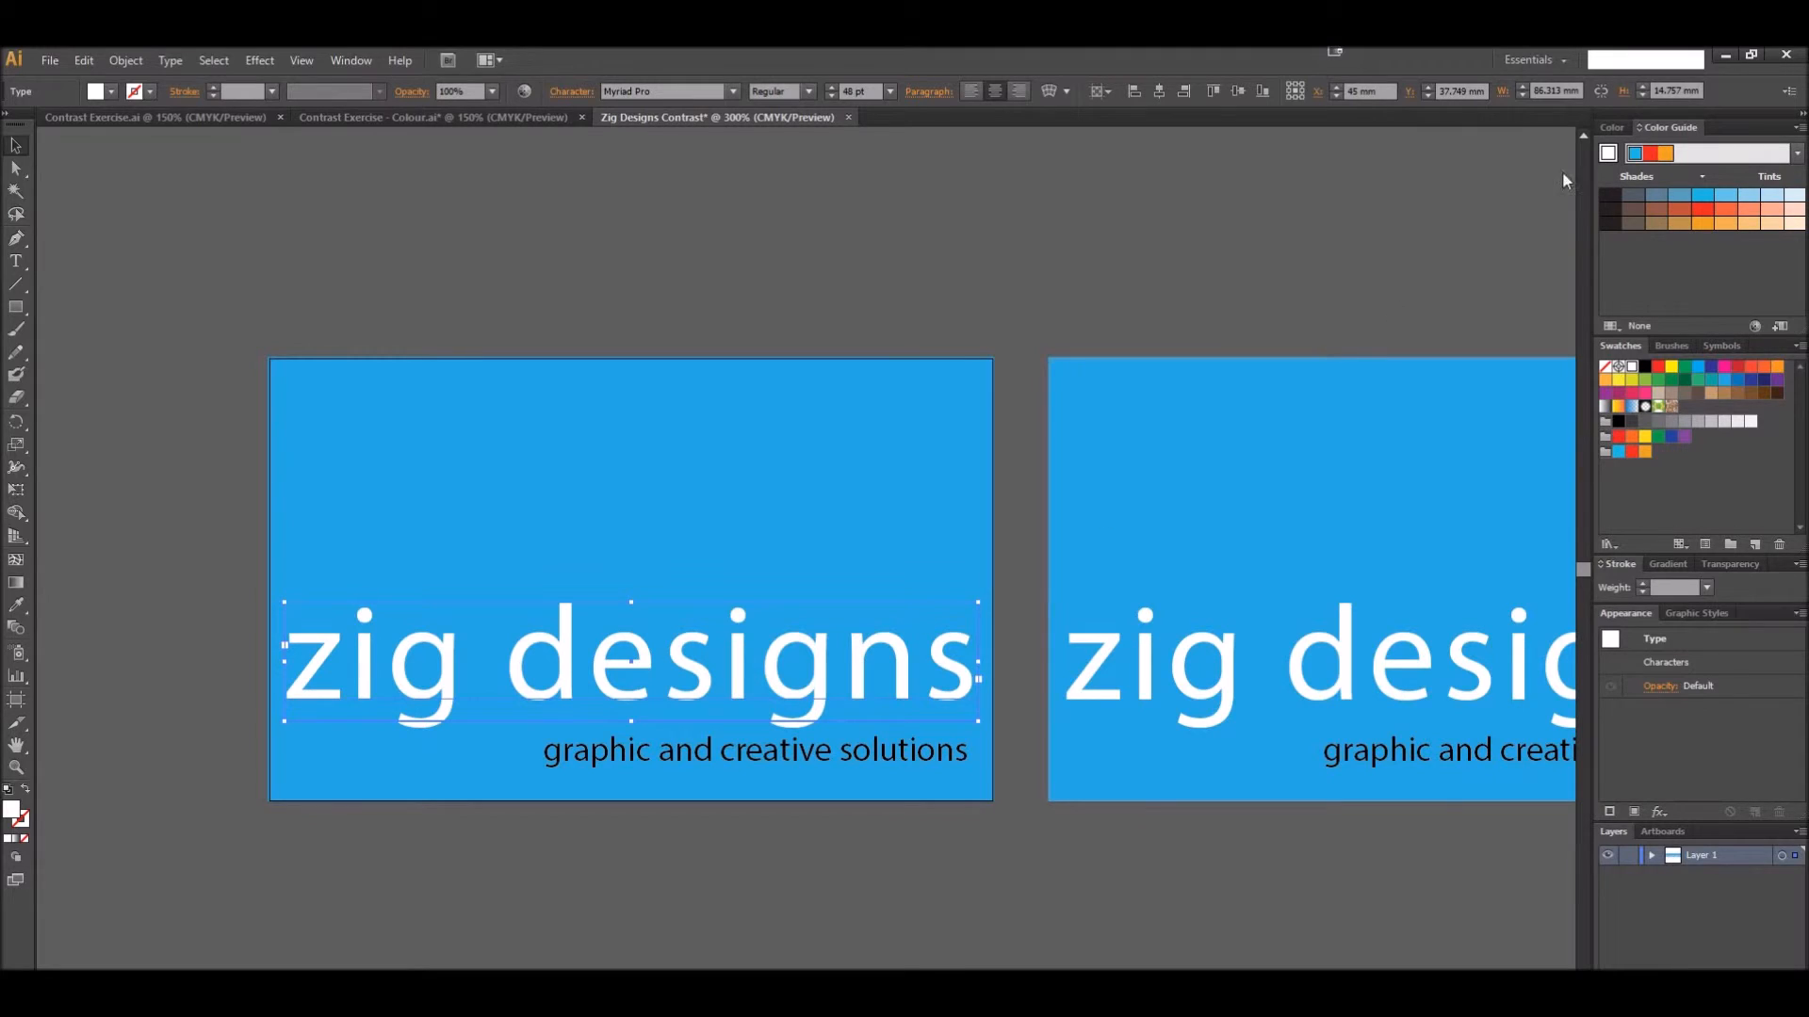
{"action": "left_click", "coordinate": [1706, 211]}
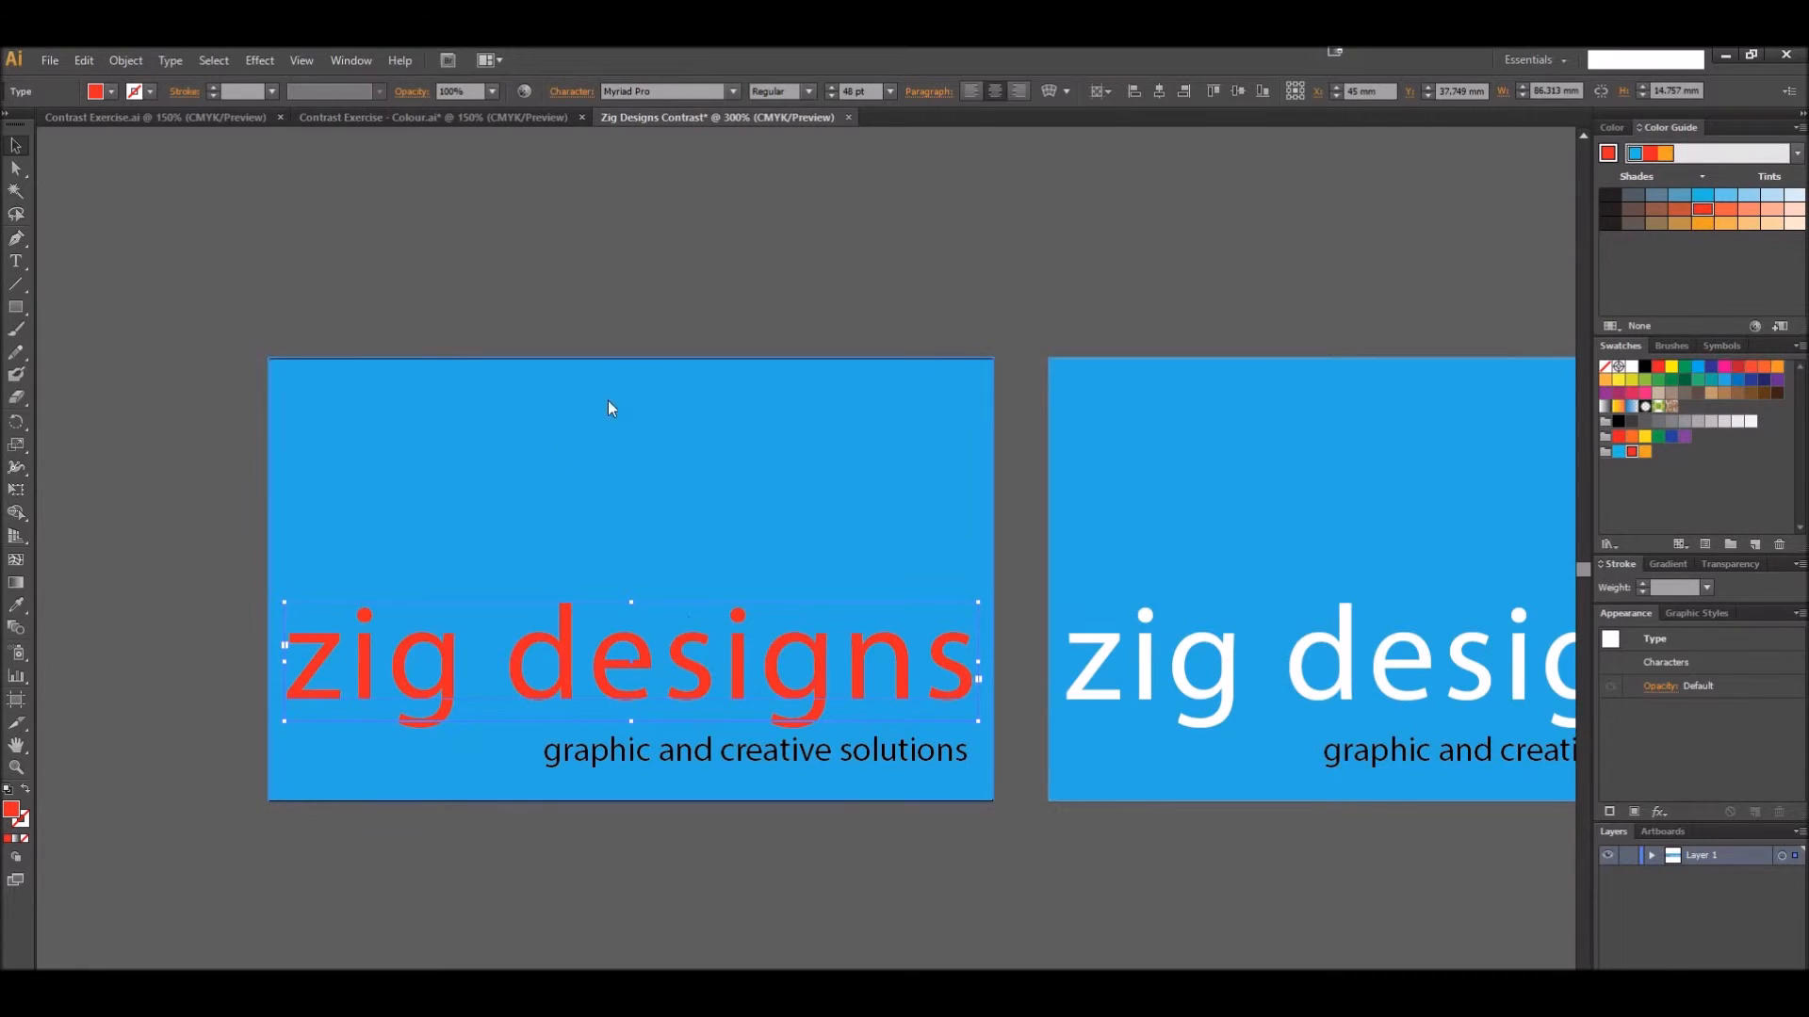
{"action": "left_click", "coordinate": [771, 760]}
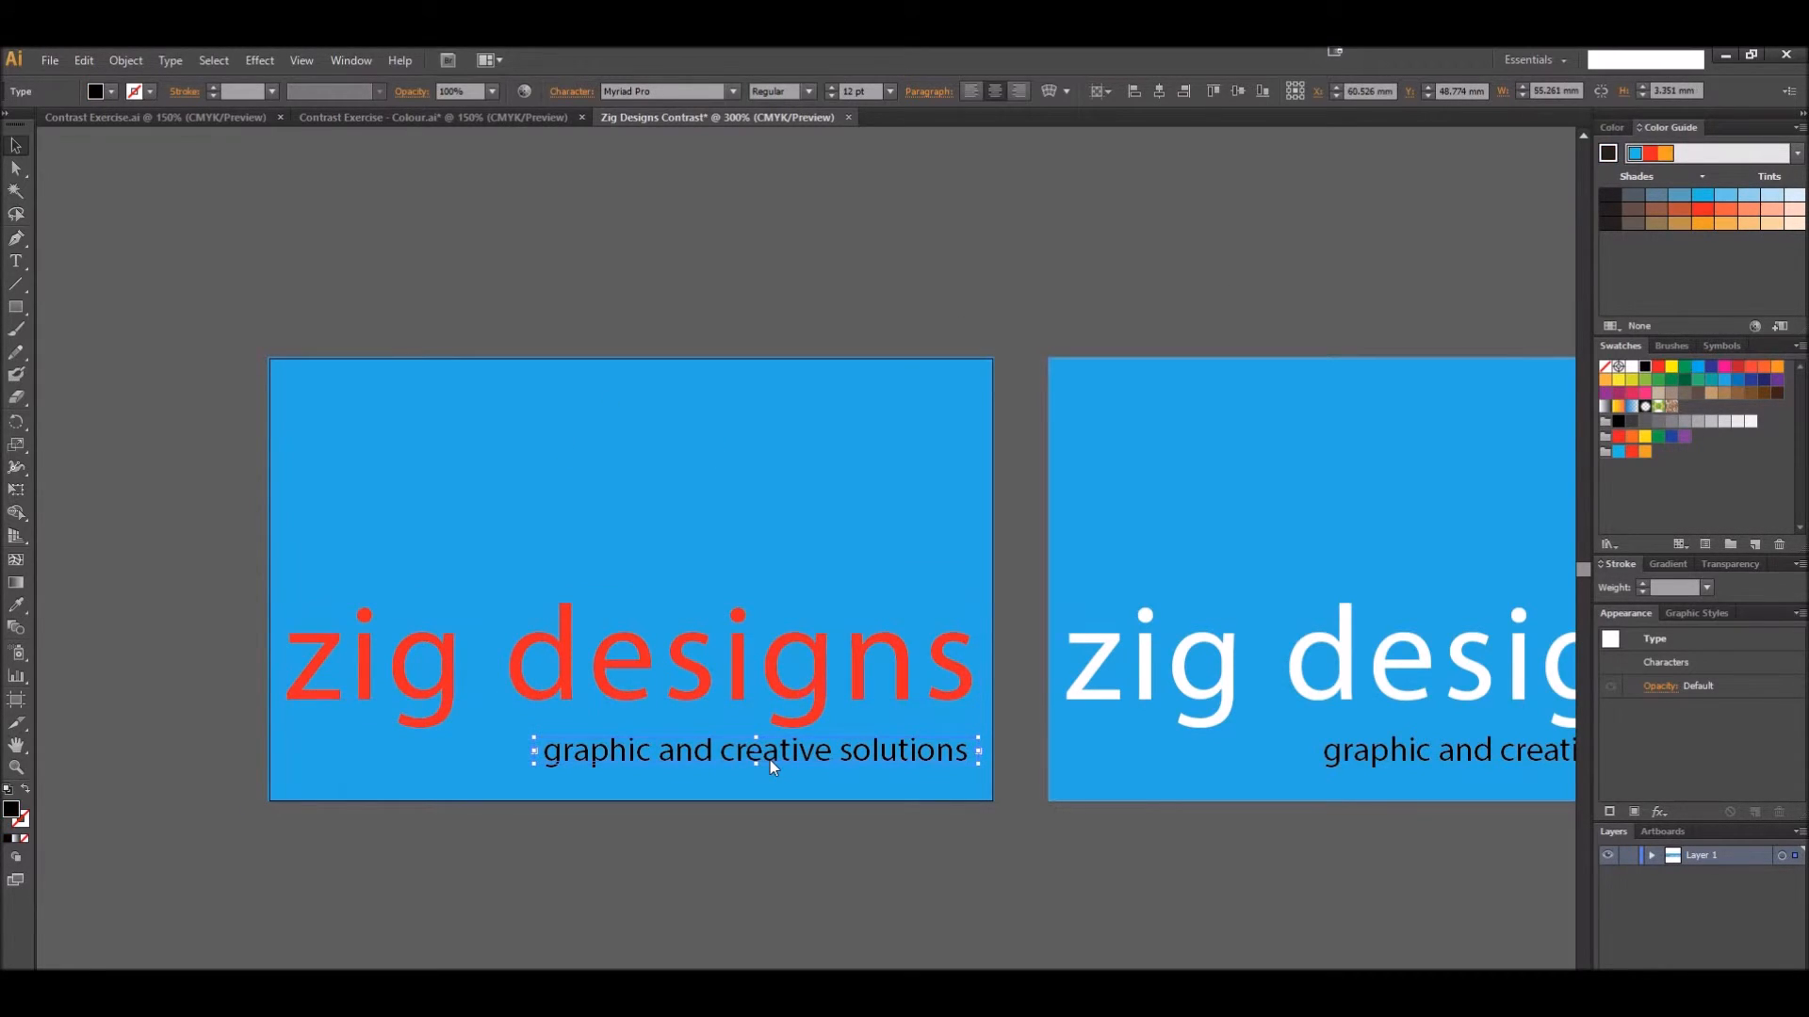
{"action": "left_click", "coordinate": [1701, 223]}
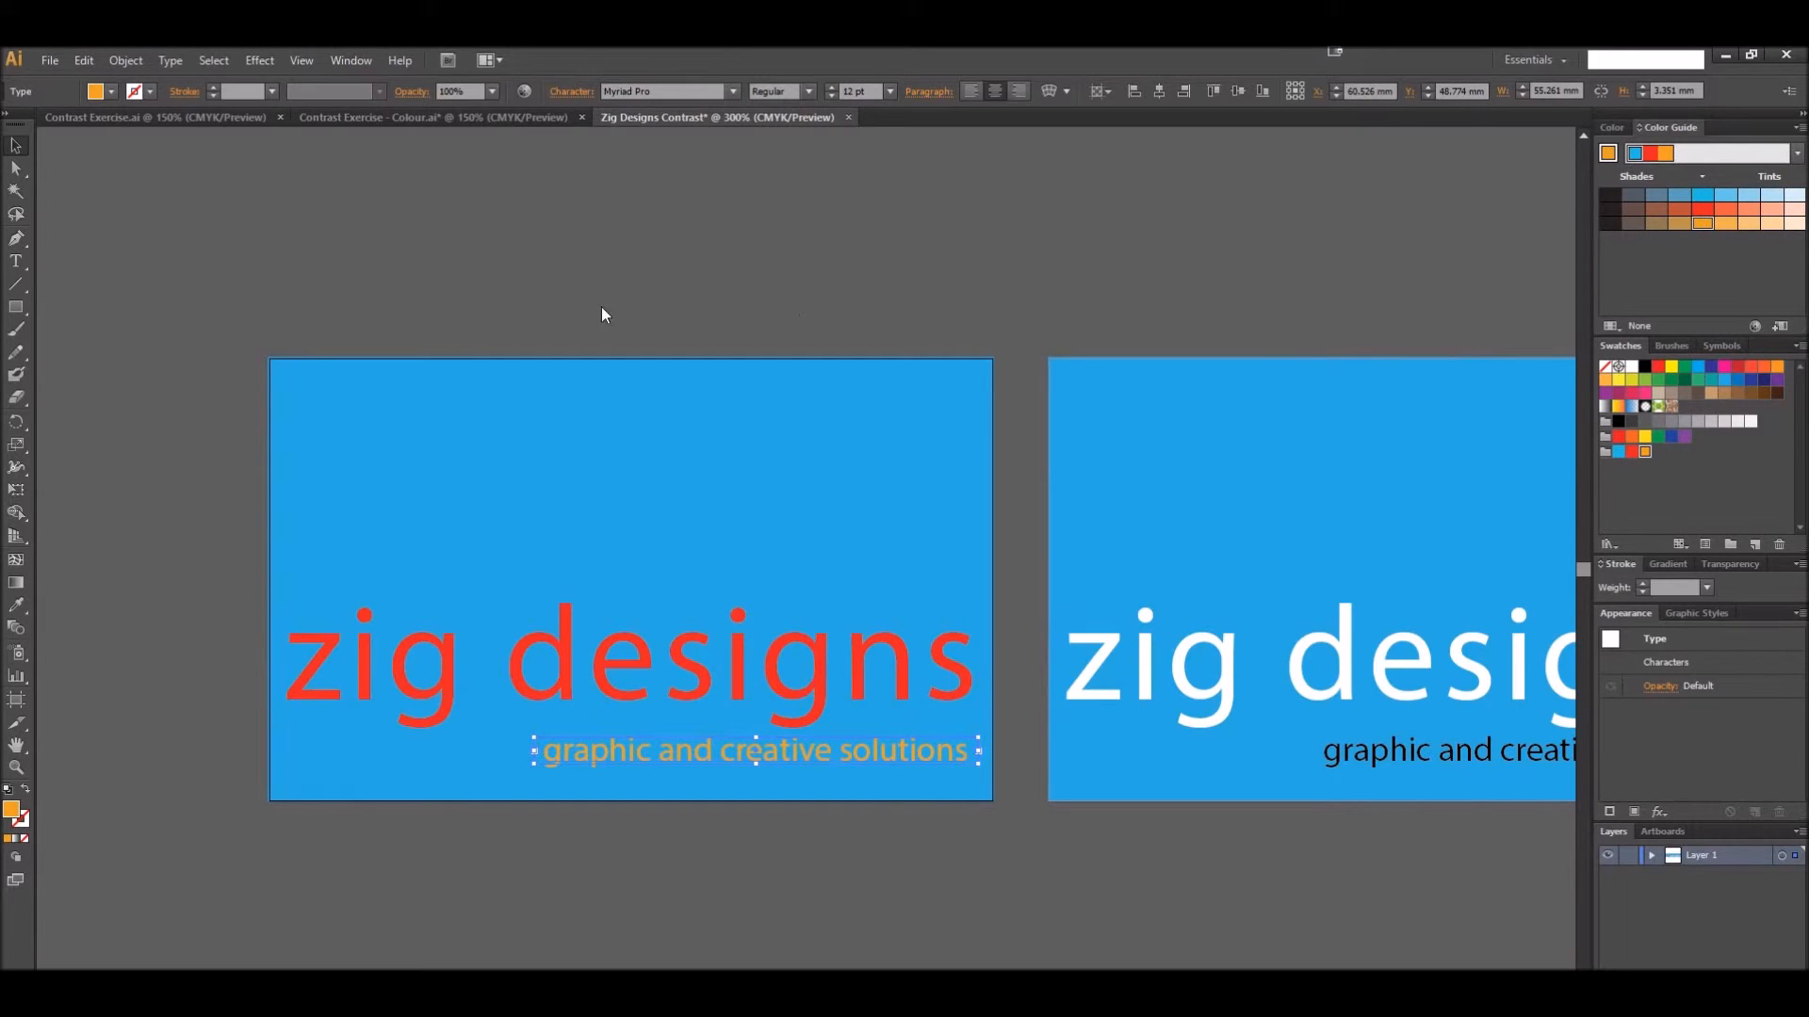
Fill the second card's blue background with the purple swatch C=75 M=100 Y=0 K=0
{"action": "left_click", "coordinate": [364, 236]}
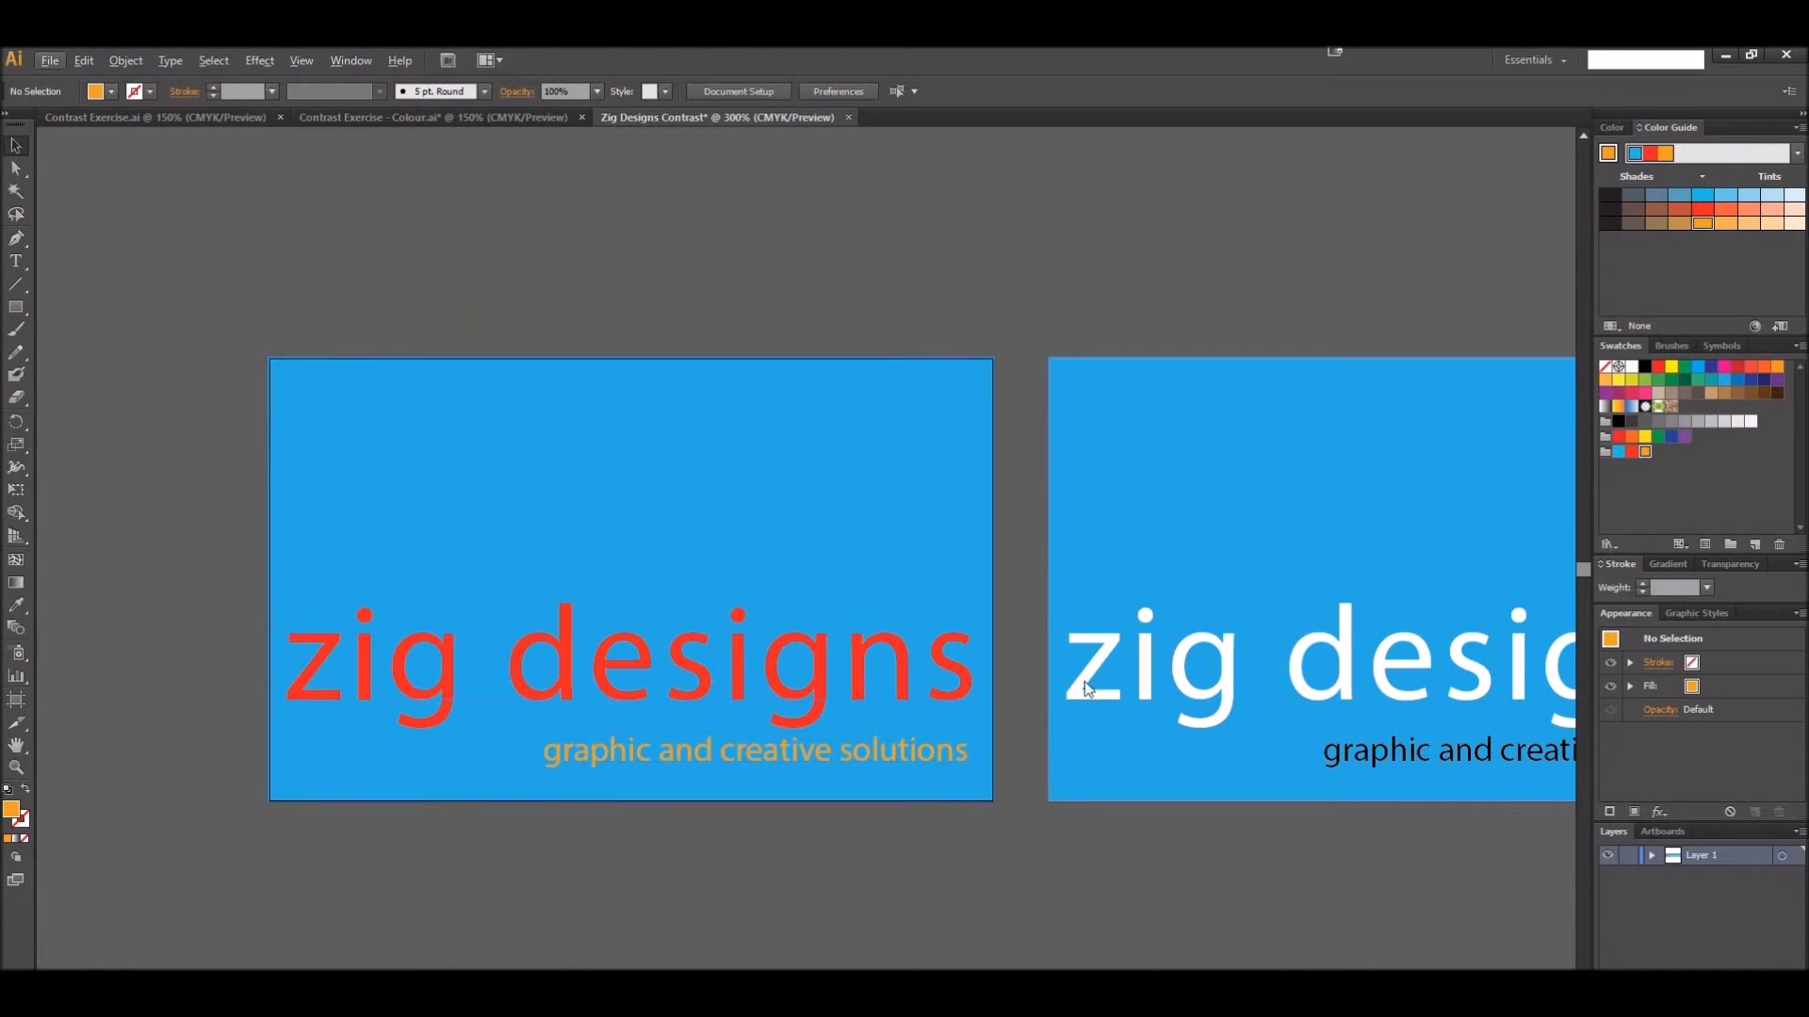
{"action": "left_click_drag", "start_coordinate": [1160, 537], "coordinate": [473, 569]}
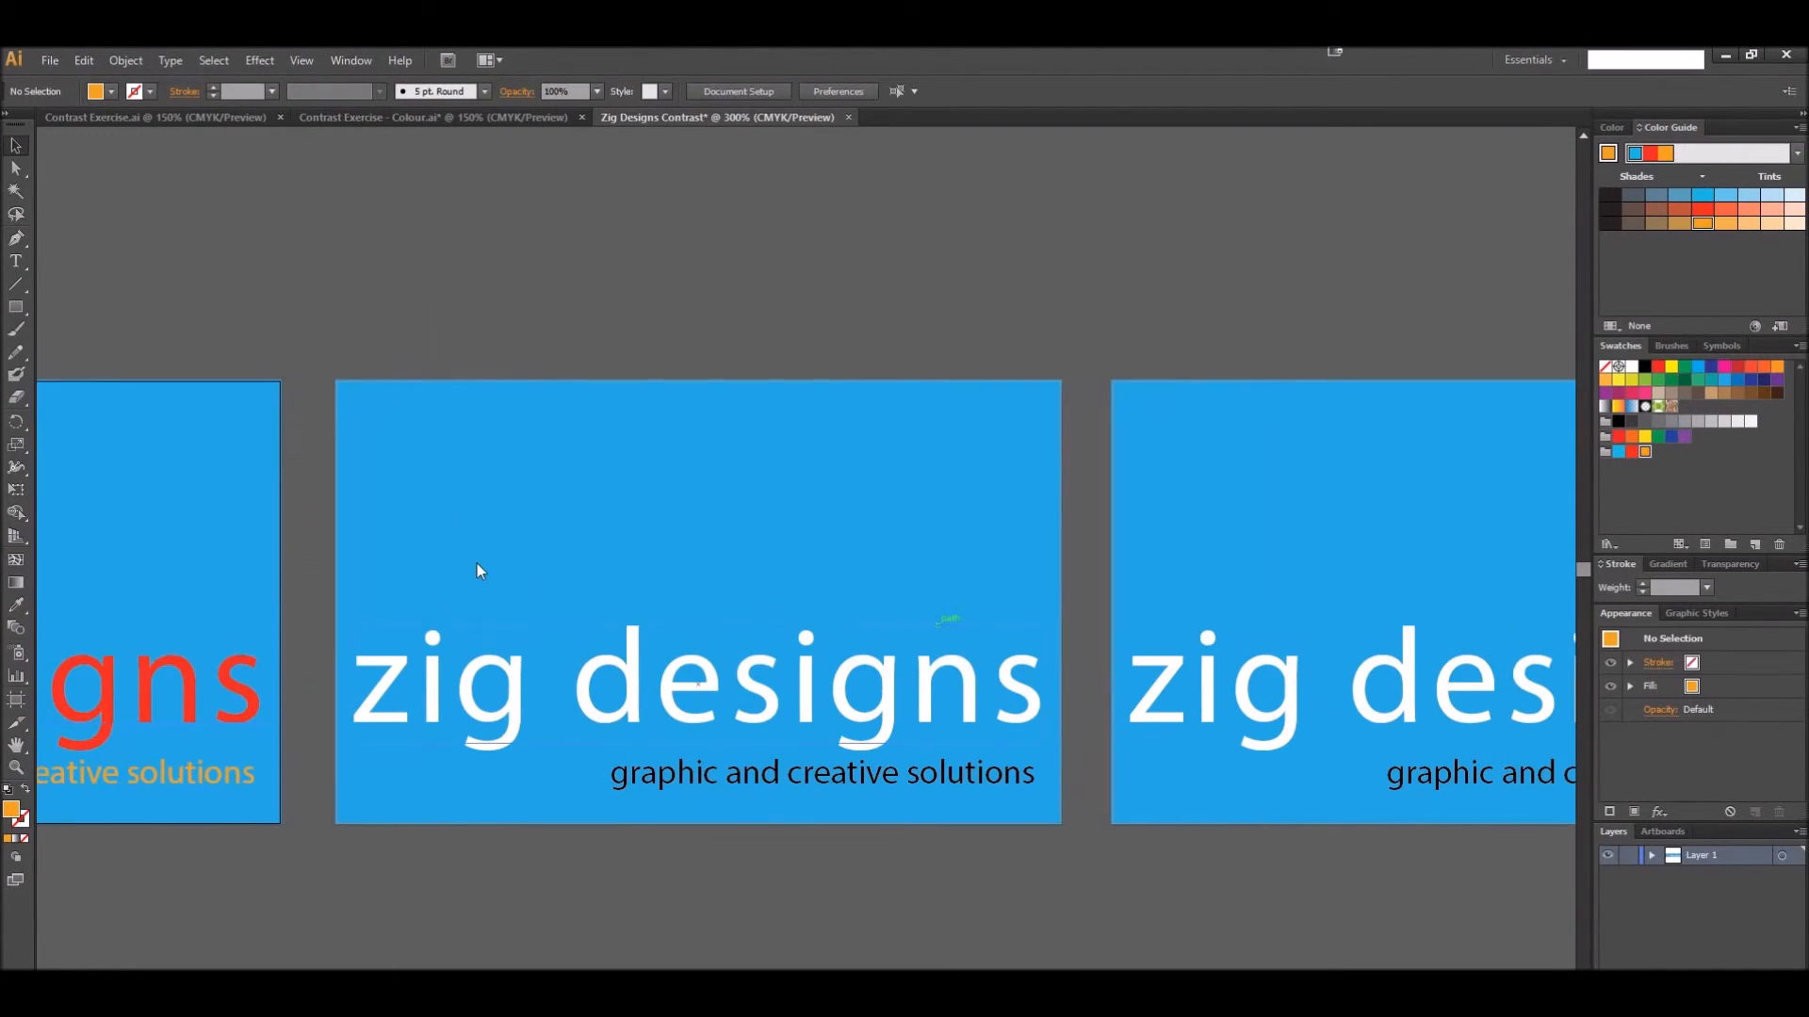
{"action": "left_click", "coordinate": [796, 424]}
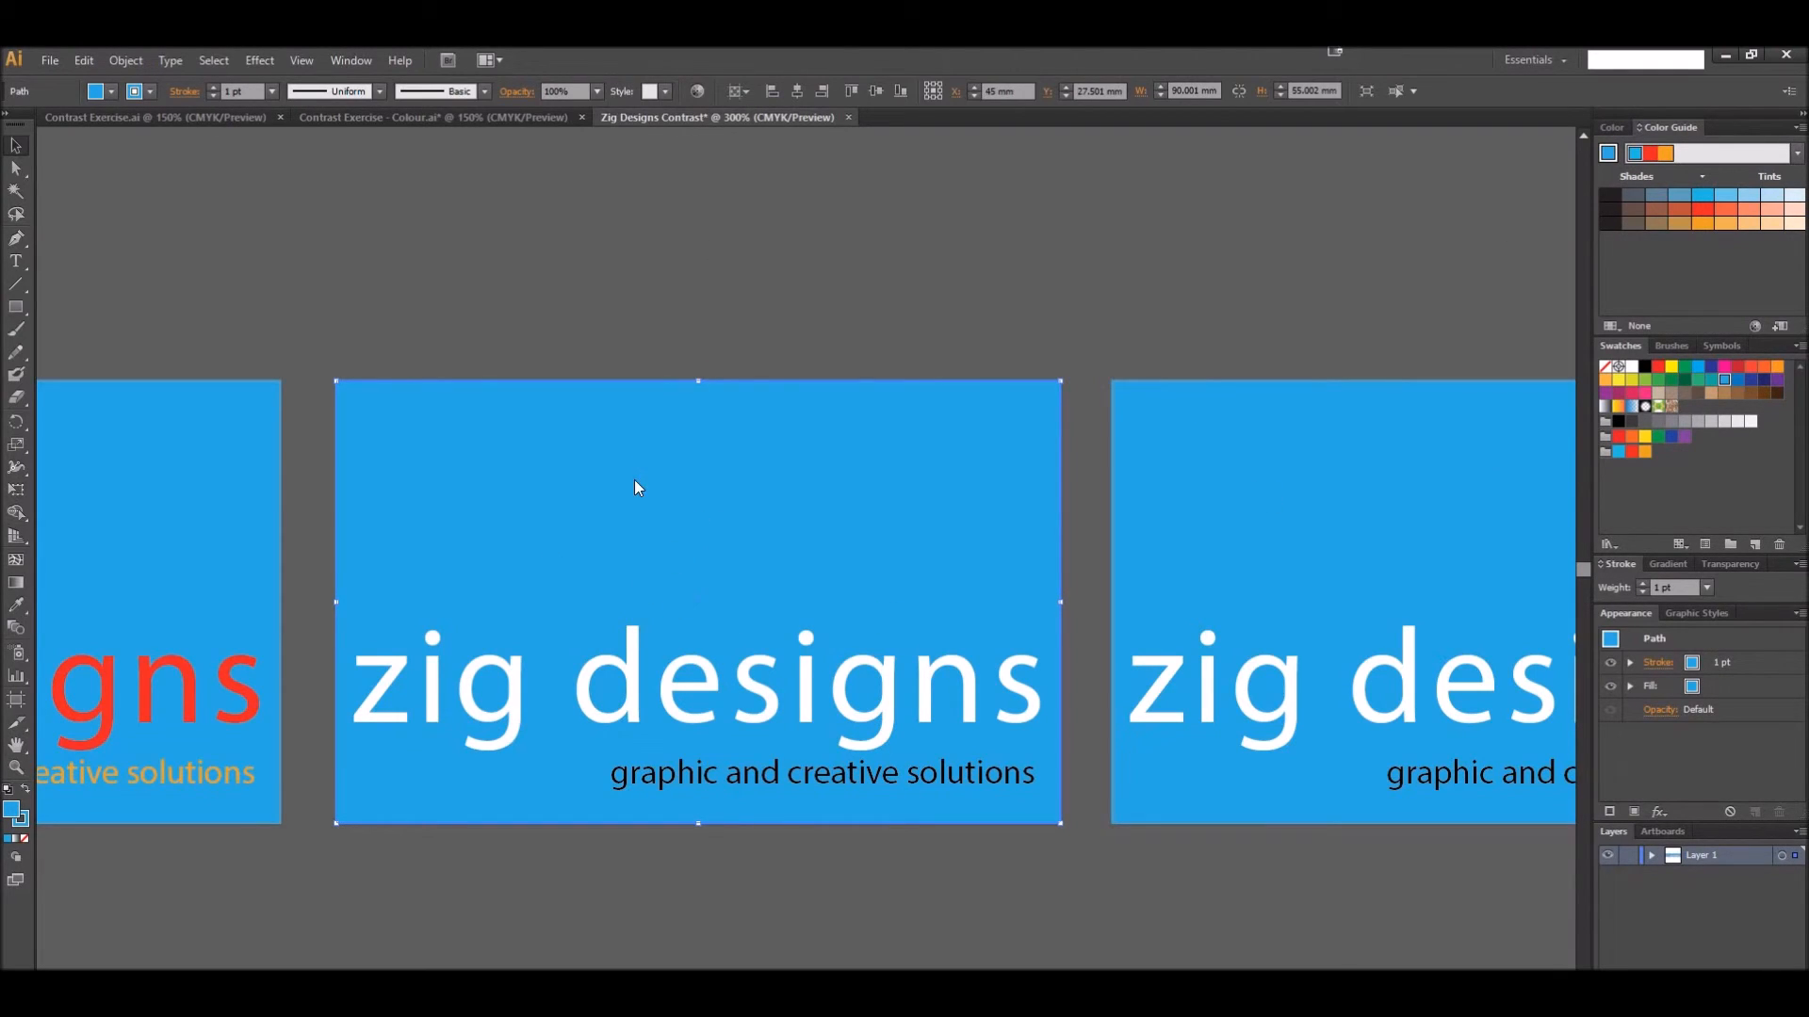
{"action": "left_click", "coordinate": [1777, 378]}
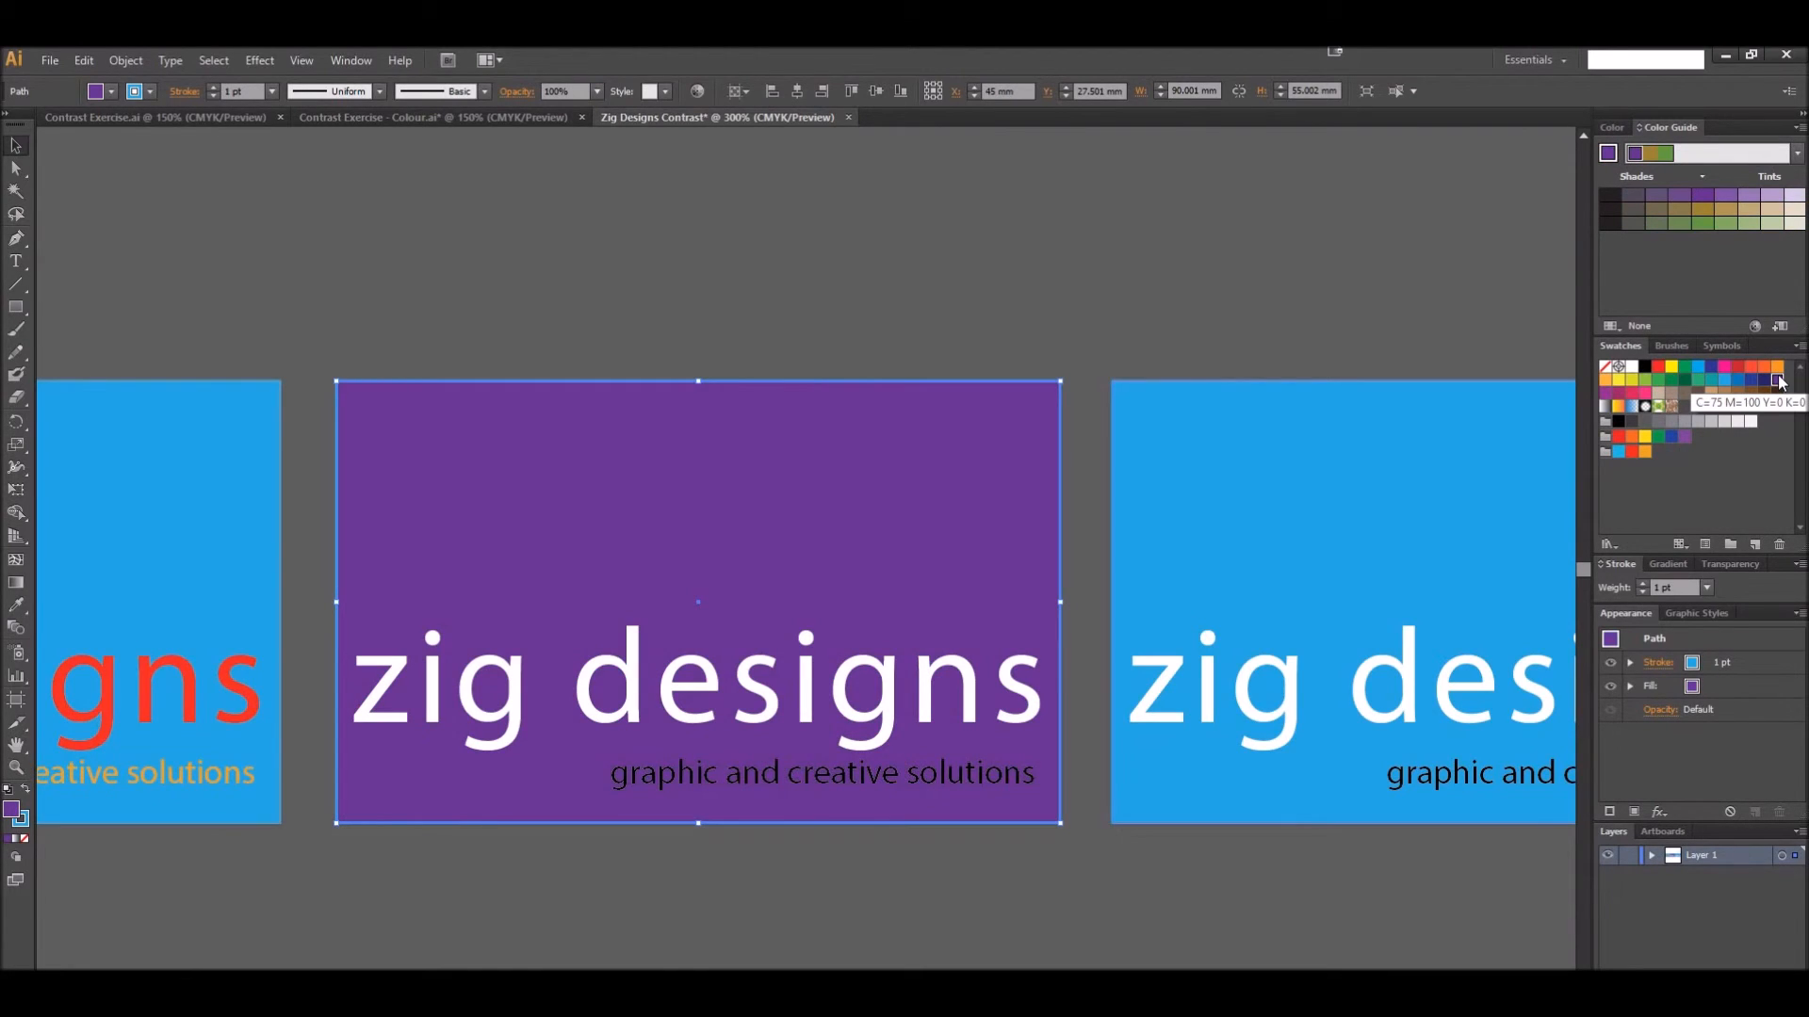
{"action": "left_click", "coordinate": [1067, 371]}
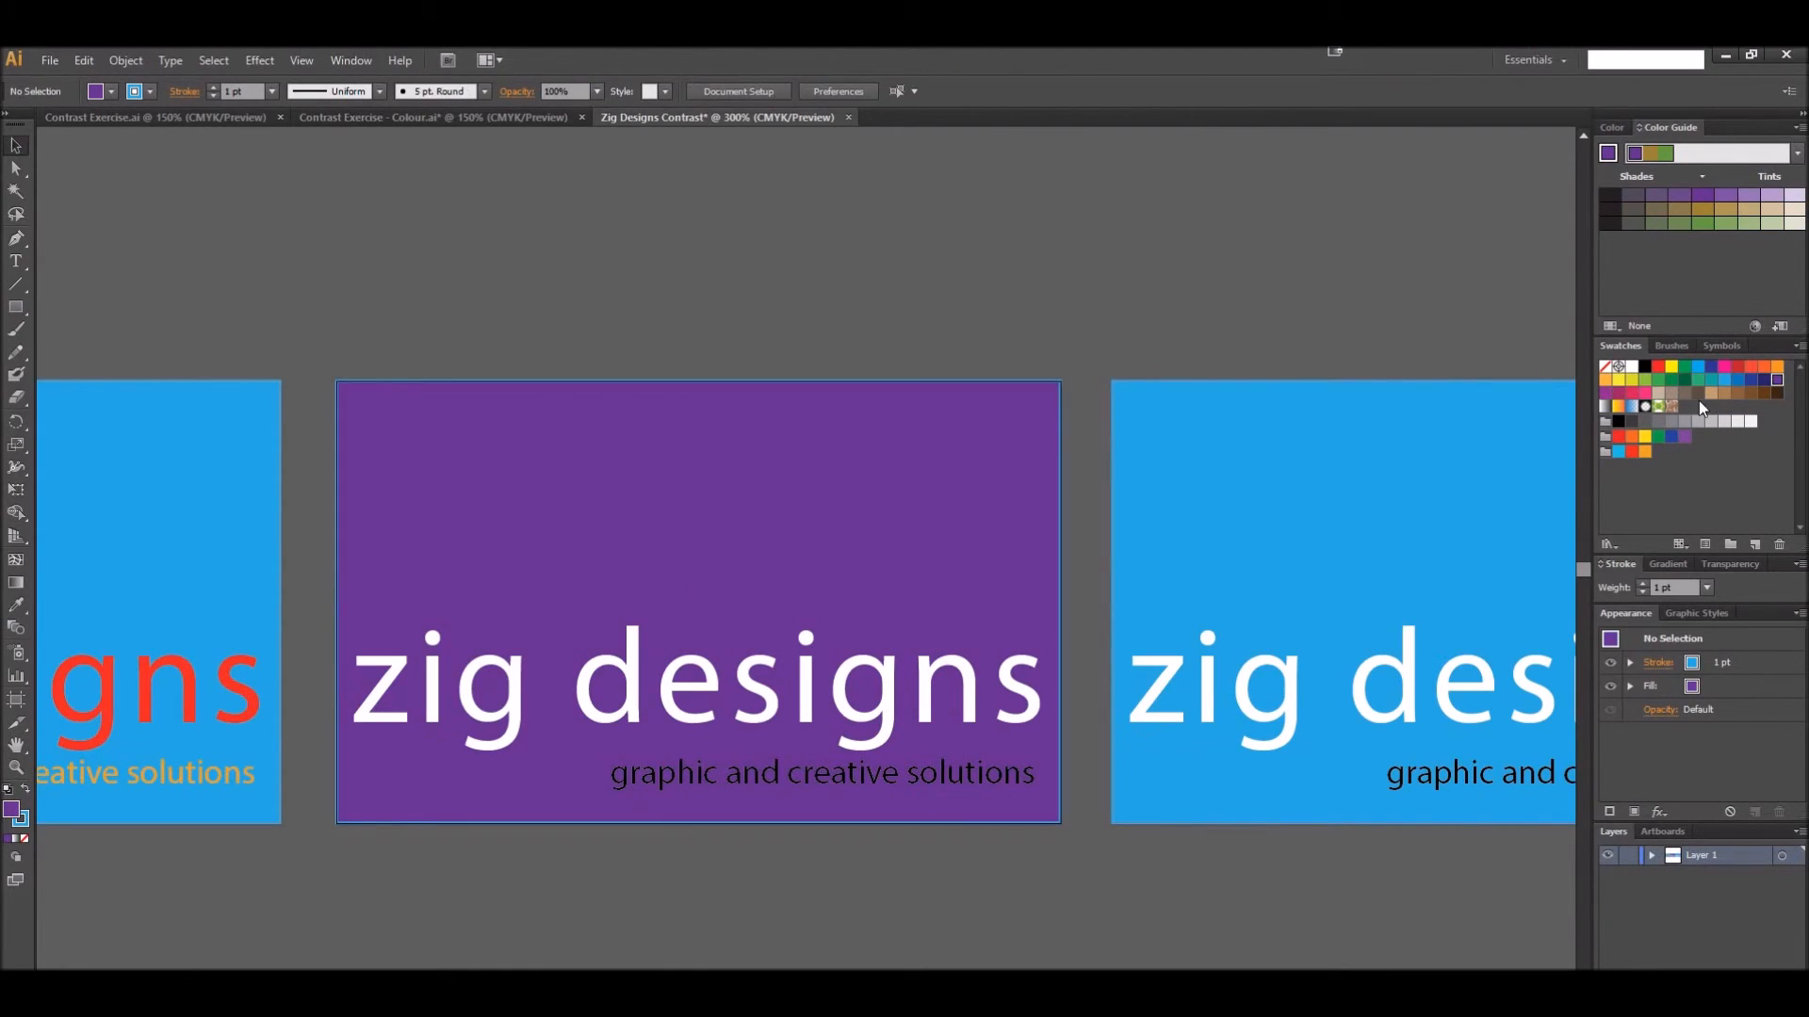
Recolor the second card's "zig designs" text with the full-strength green from the purple-based harmony
{"action": "left_click", "coordinate": [1668, 156]}
{"action": "left_click", "coordinate": [875, 713]}
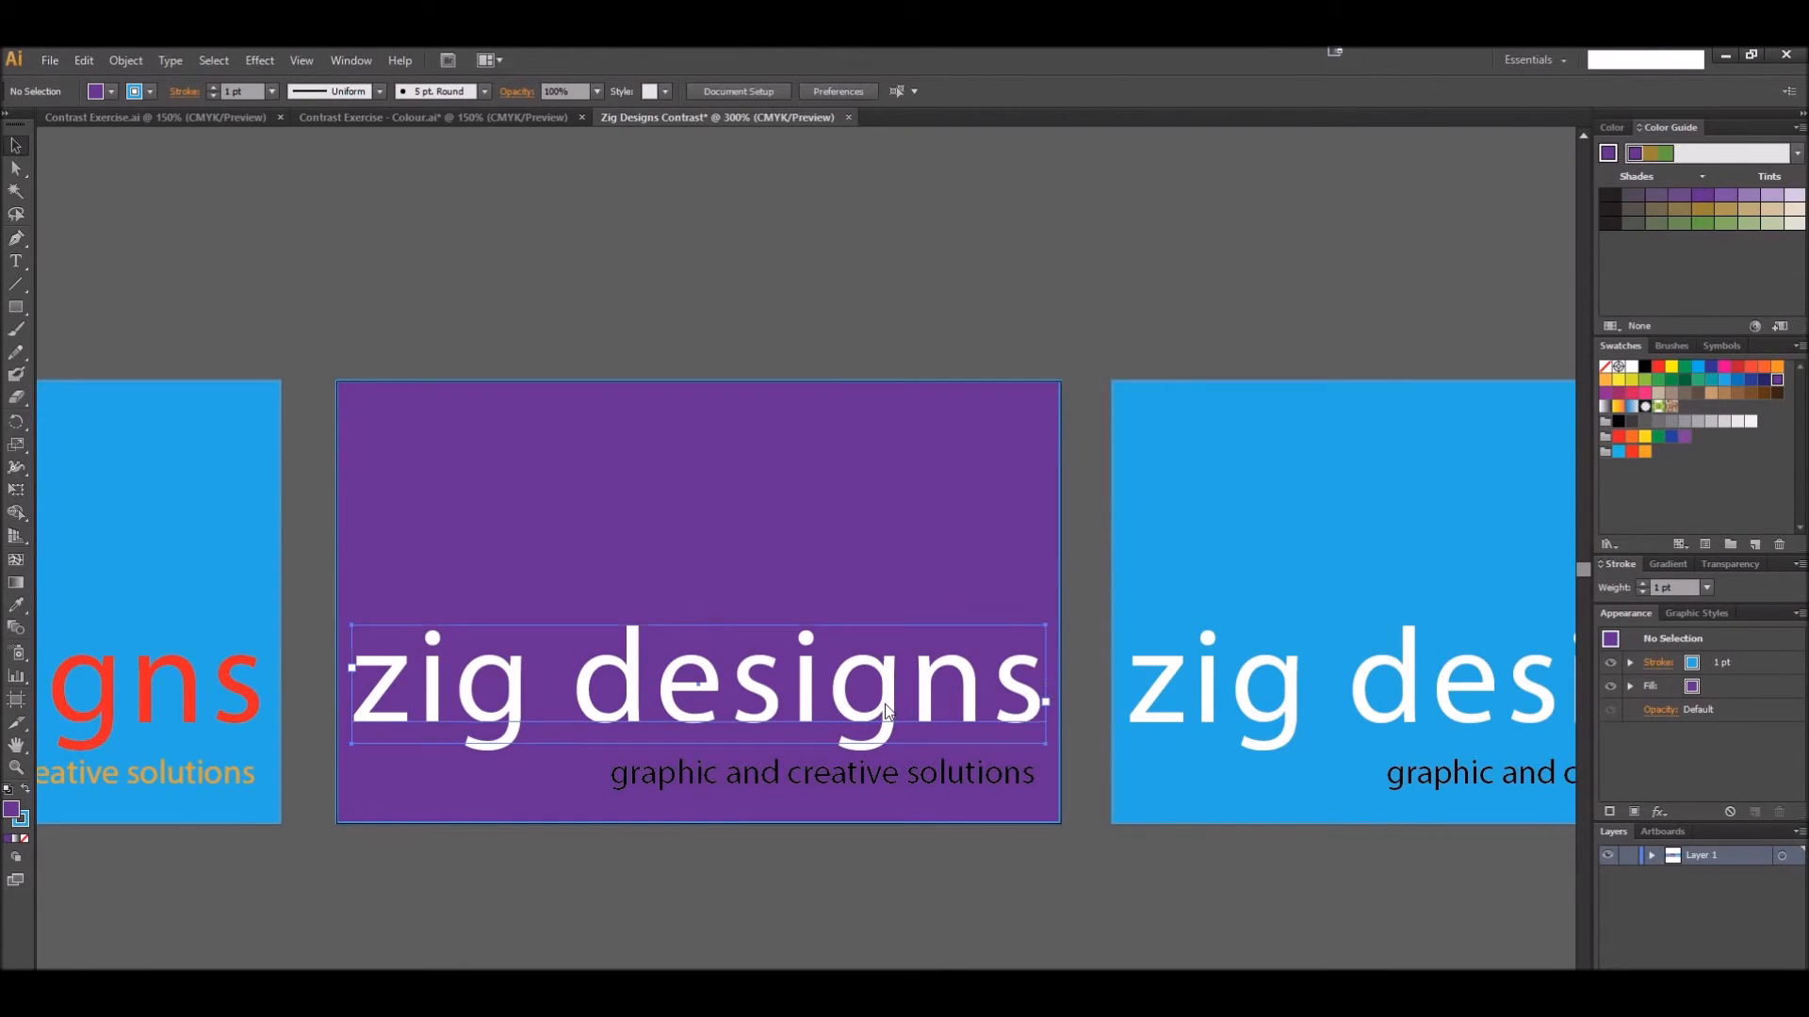
{"action": "left_click", "coordinate": [1703, 223]}
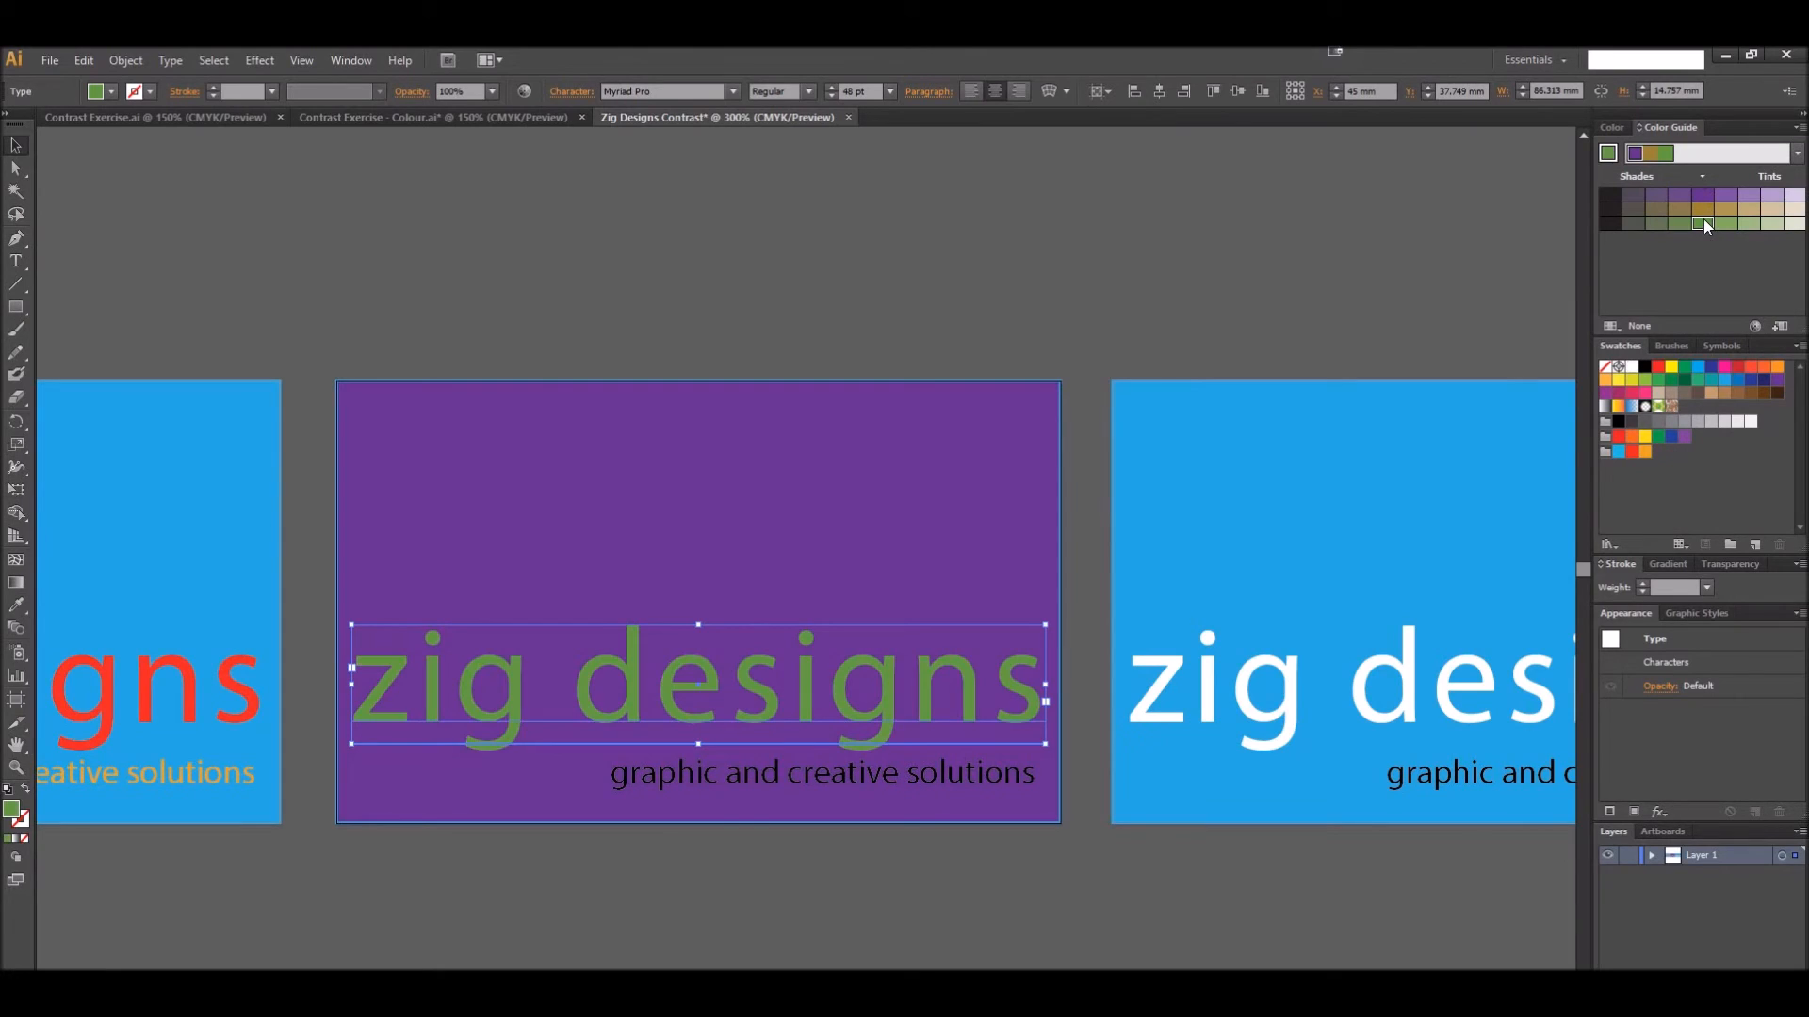
{"action": "left_click", "coordinate": [783, 292]}
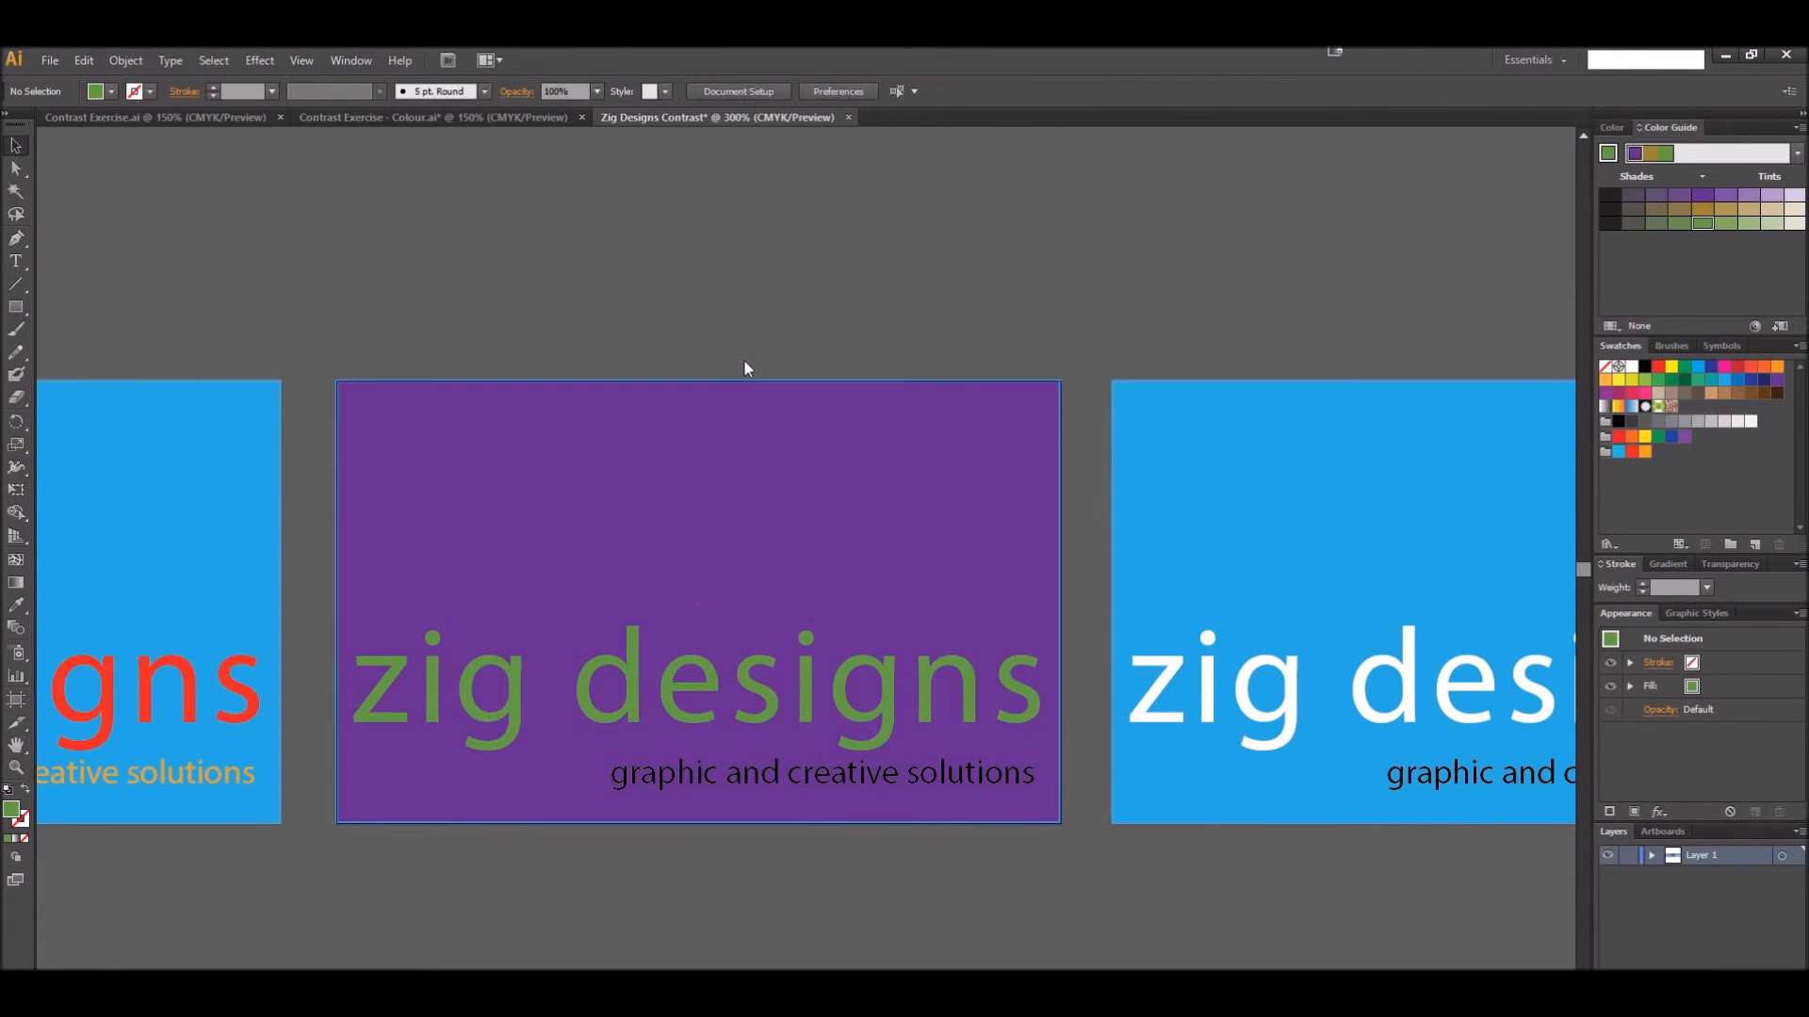
Try the harmony's green on the second card's "graphic and creative solutions" tagline
{"action": "left_click", "coordinate": [772, 780]}
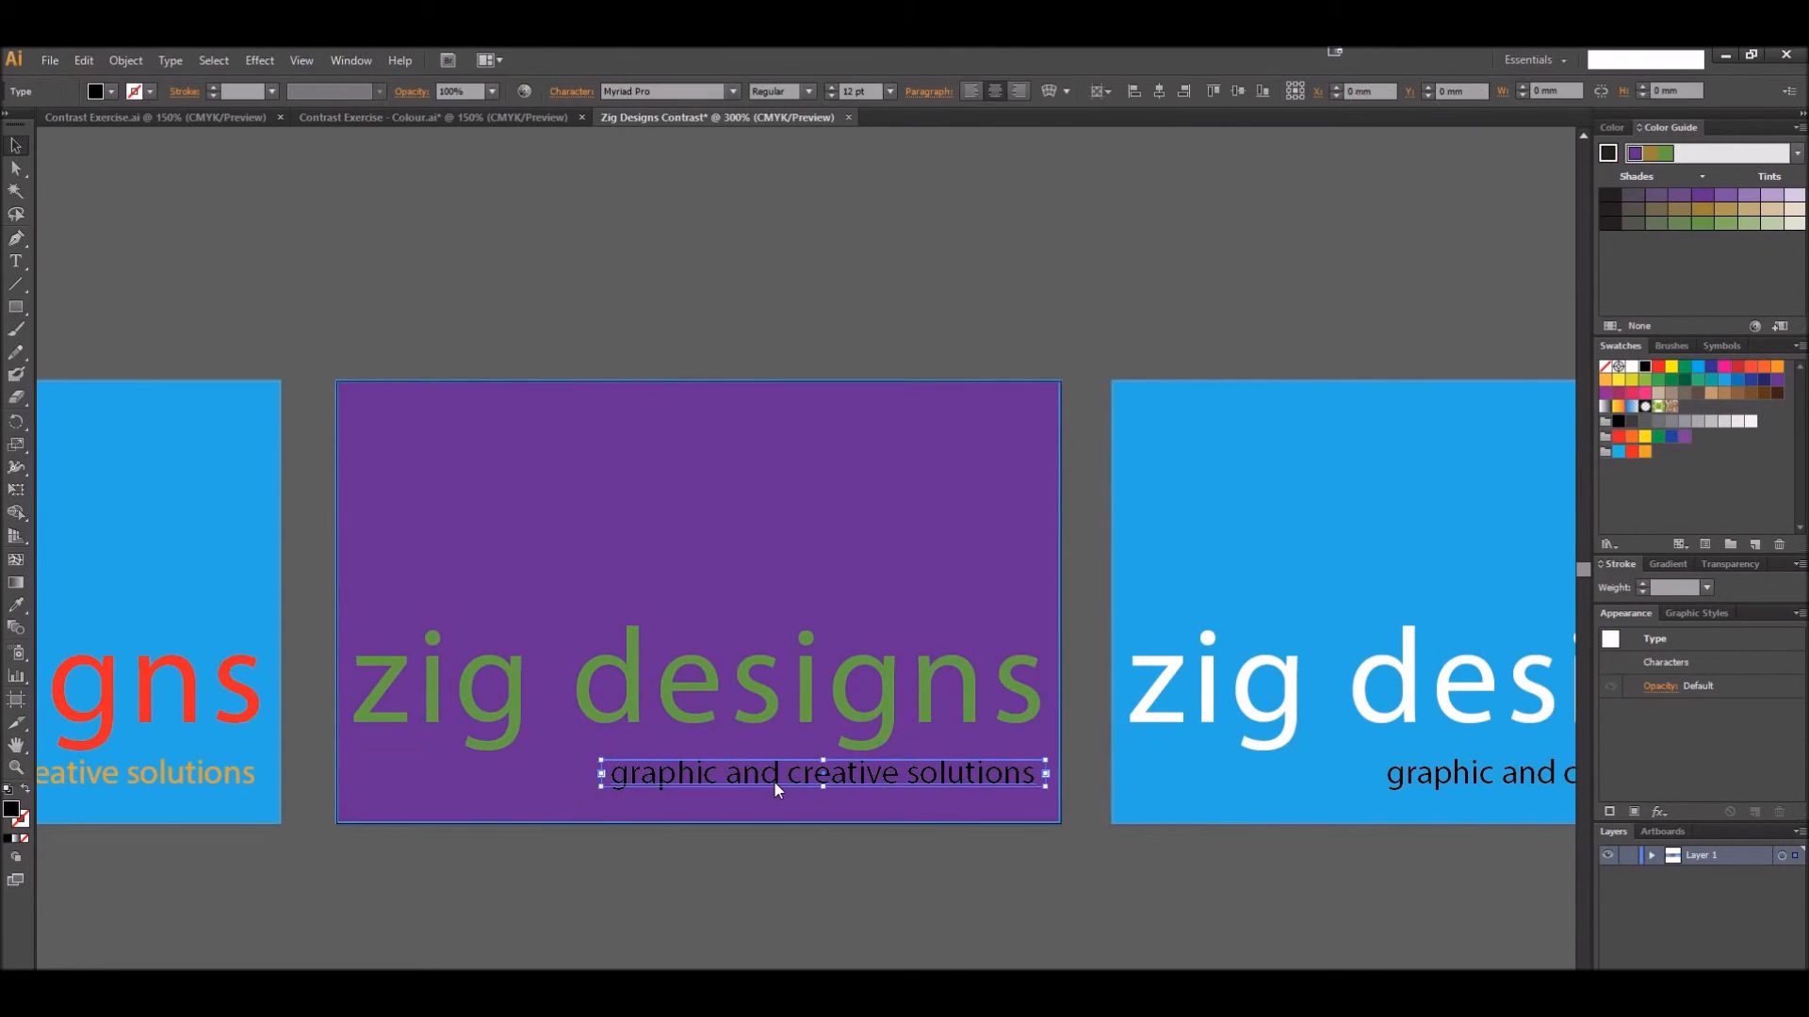
{"action": "left_click", "coordinate": [1703, 224]}
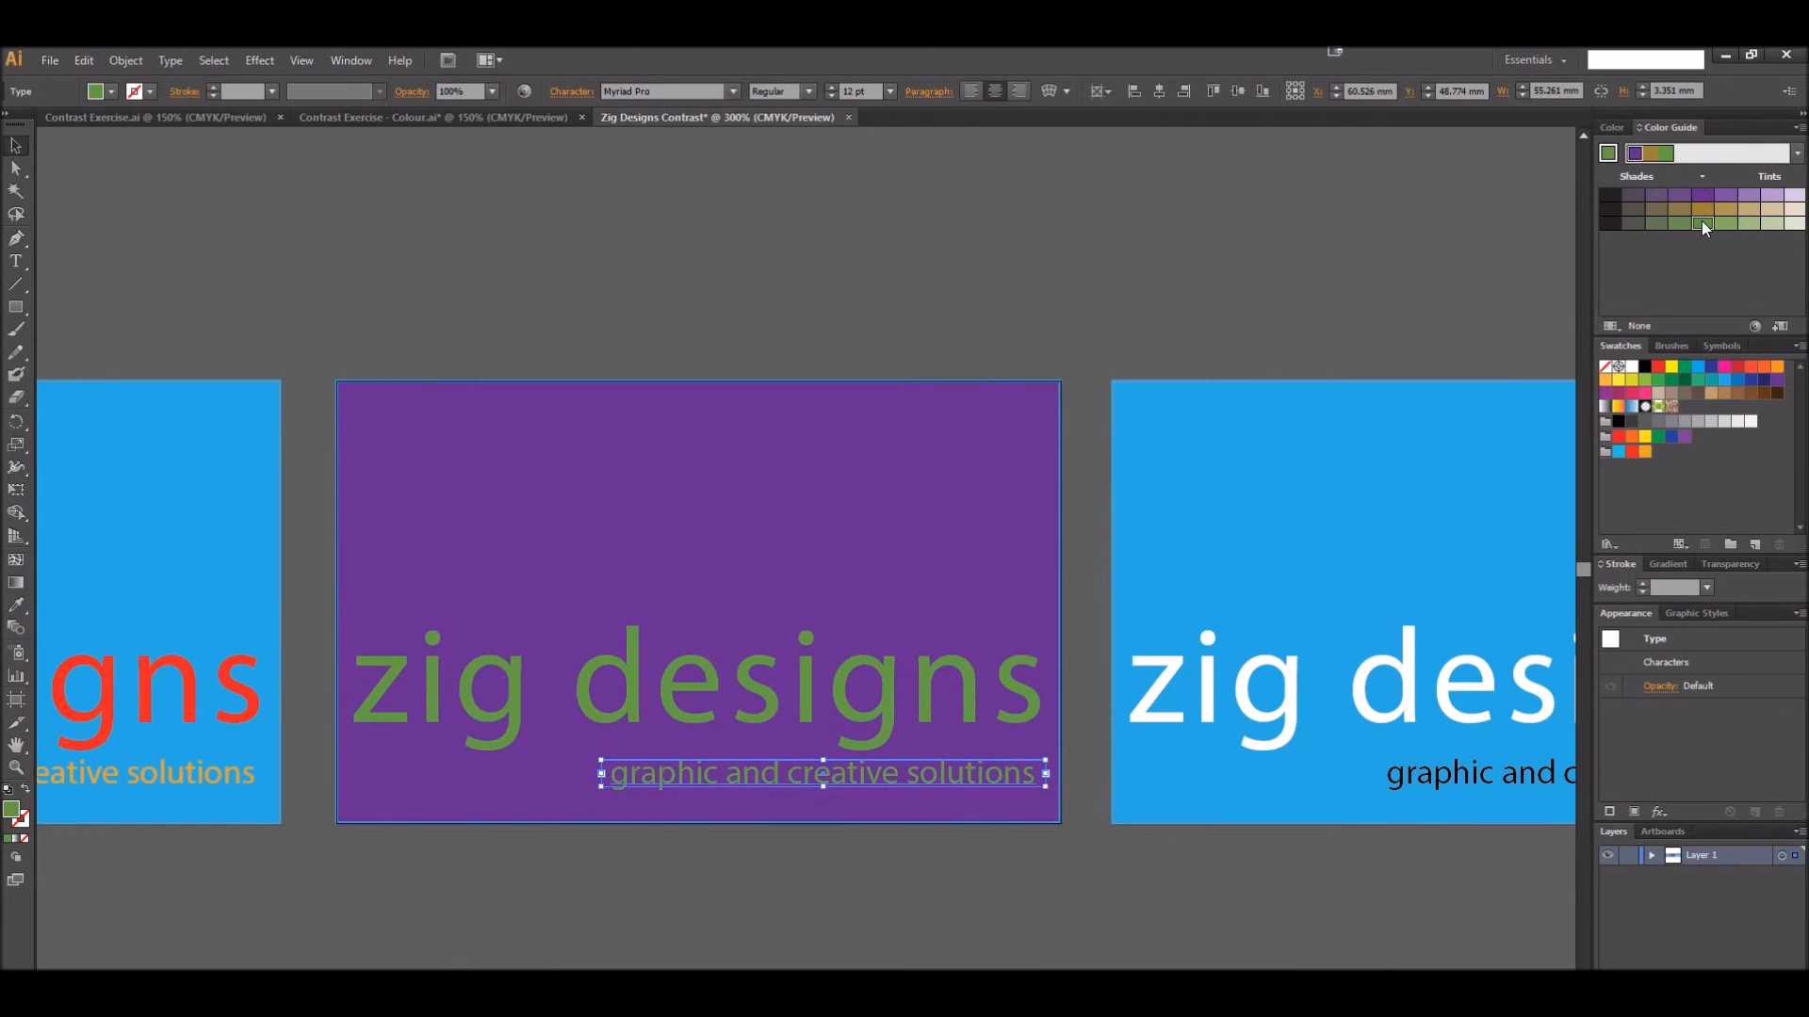
{"action": "left_click", "coordinate": [1236, 300]}
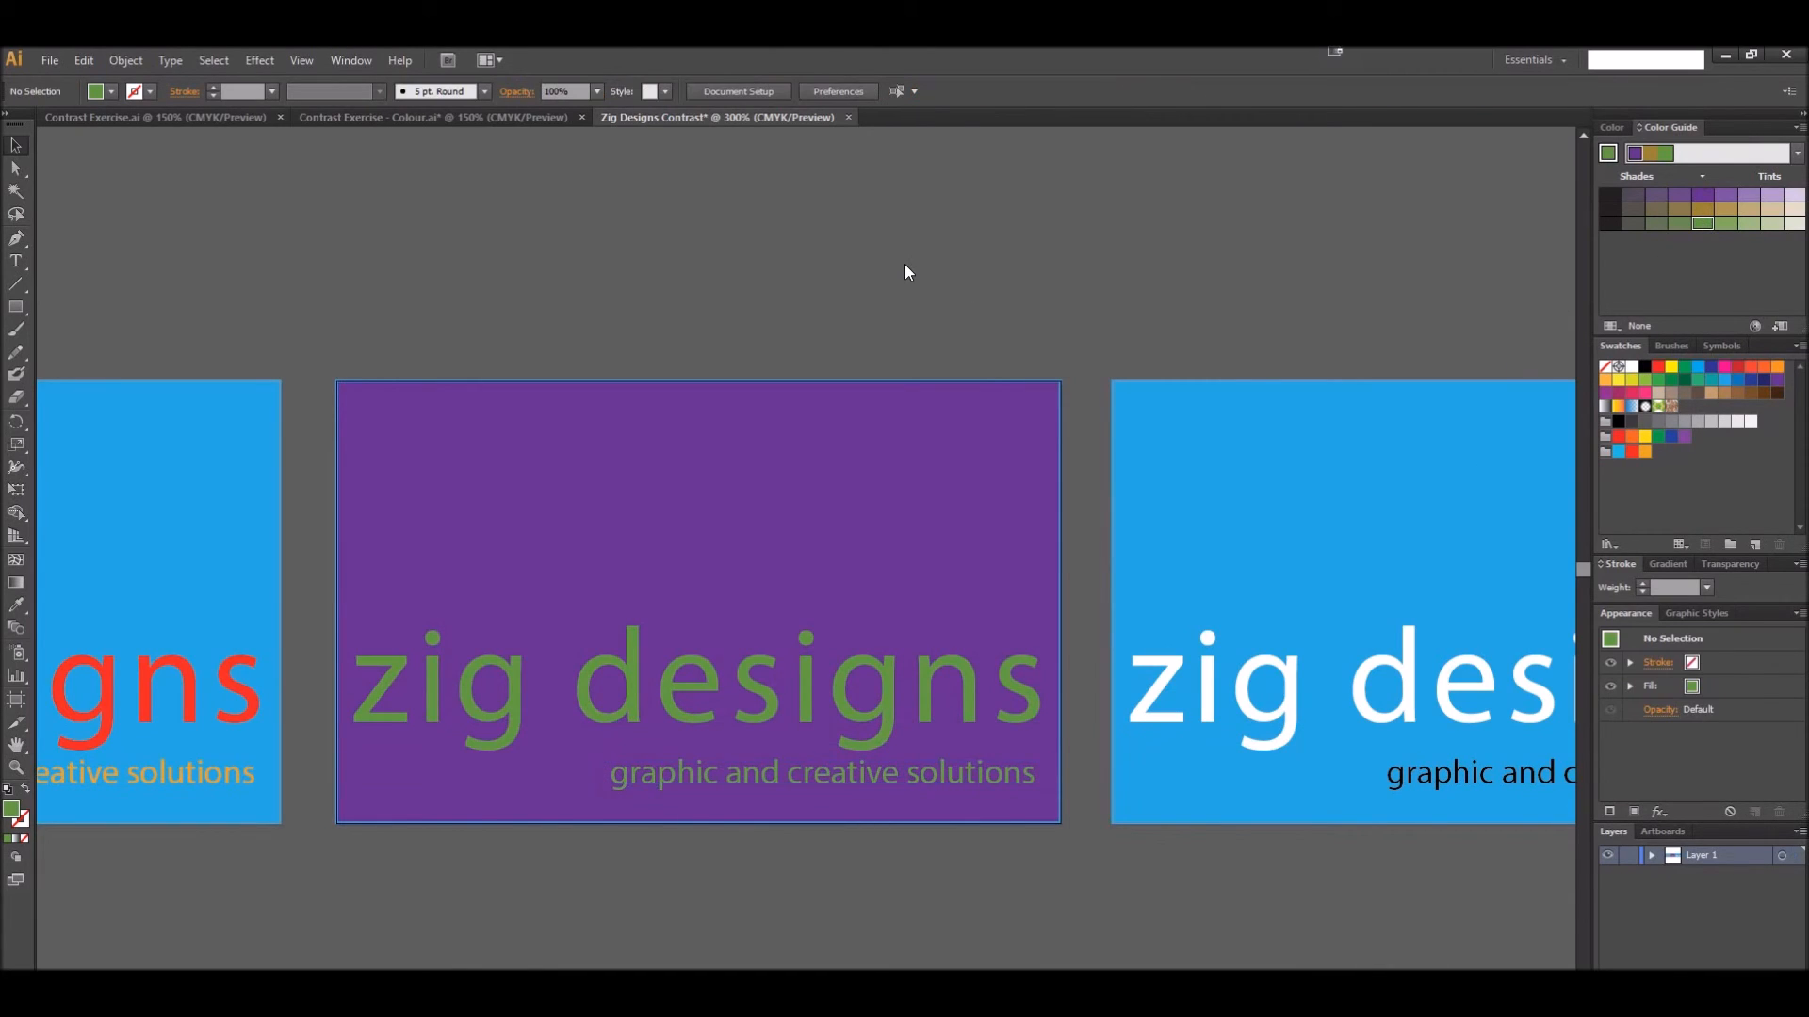
Recolor the second card's "graphic and creative solutions" tagline with the harmony's golden brown
{"action": "left_click", "coordinate": [832, 778]}
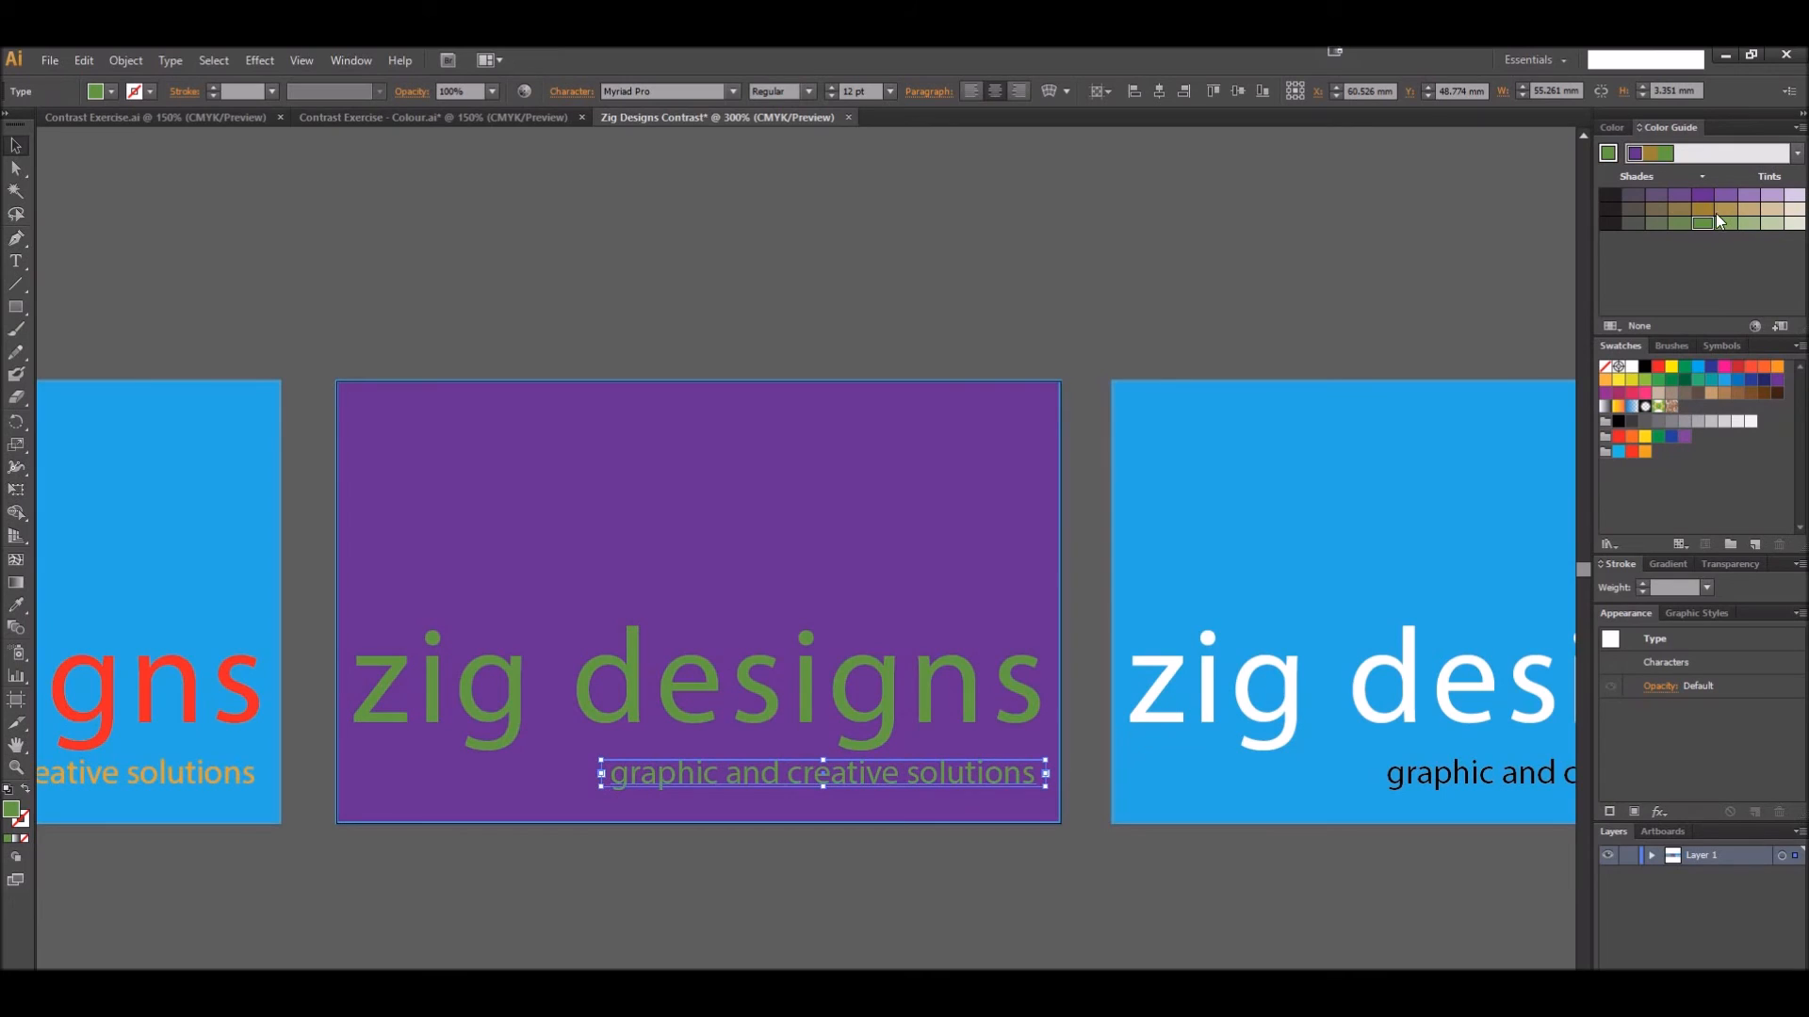
{"action": "left_click", "coordinate": [970, 256]}
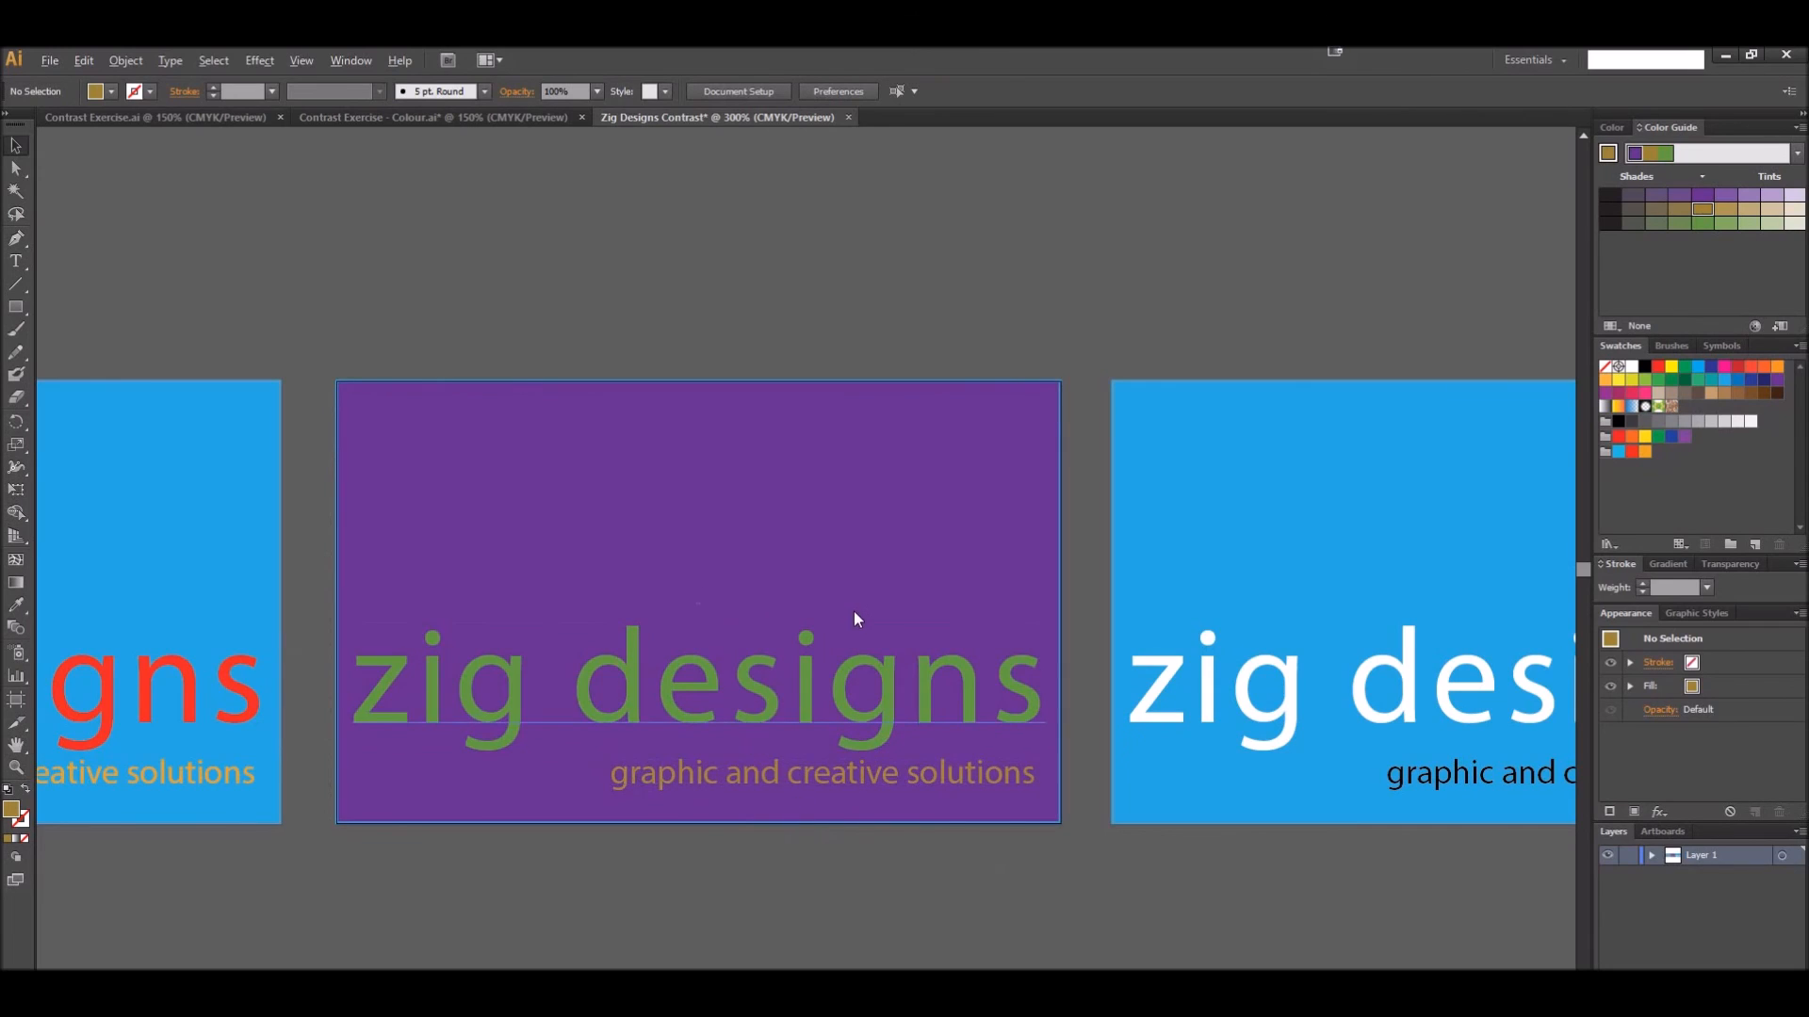
{"action": "scroll", "coordinate": [853, 608], "scroll_direction": "down", "scroll_amount": 1}
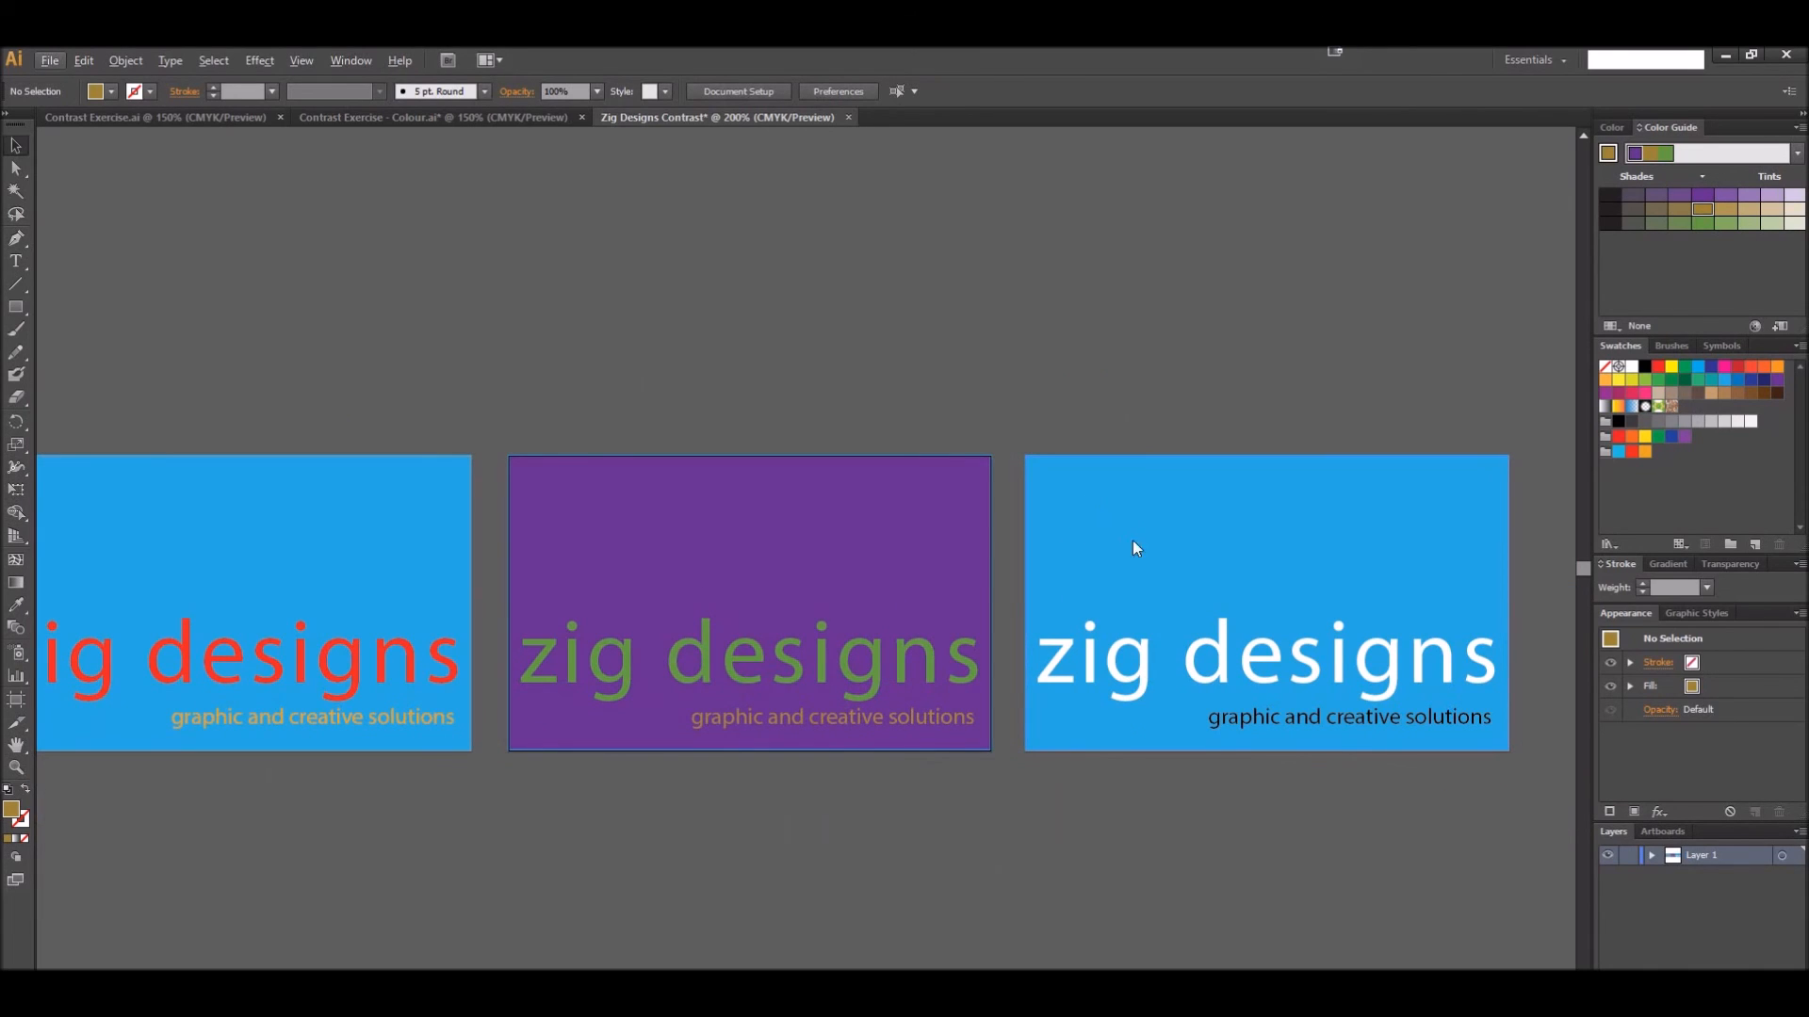